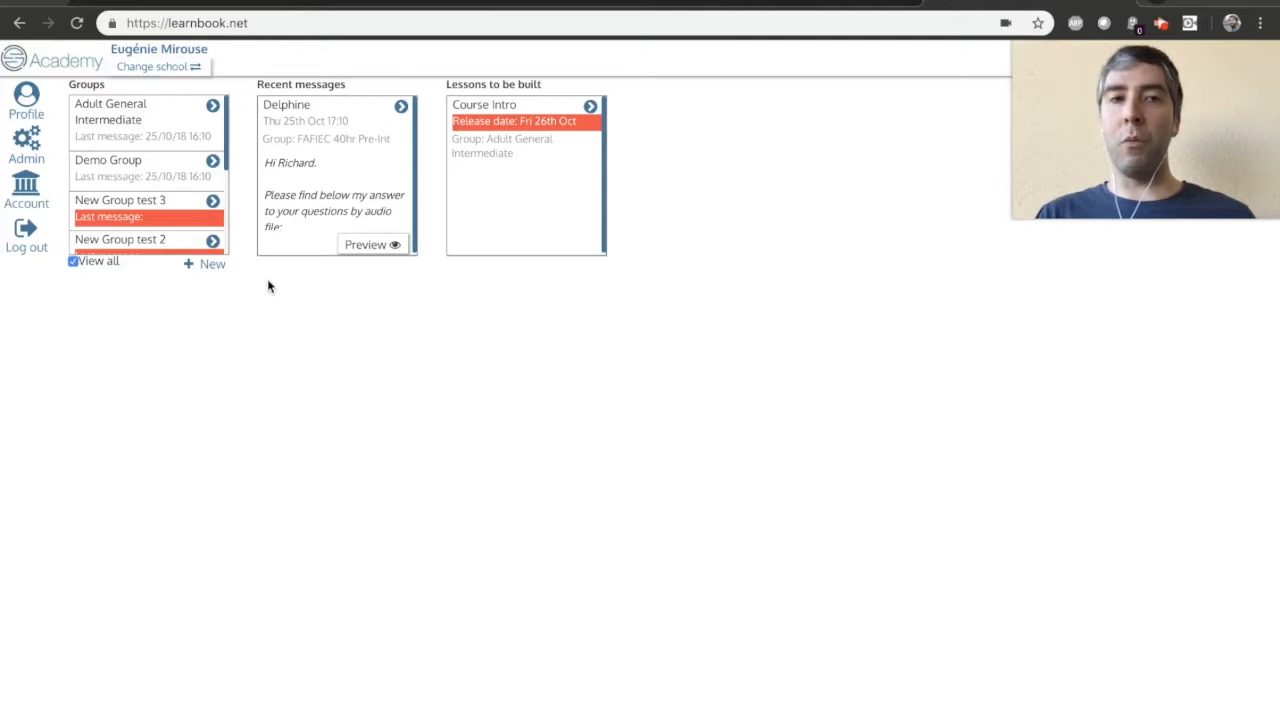
Create a new group named Adult General Advanced and open it.
click(213, 266)
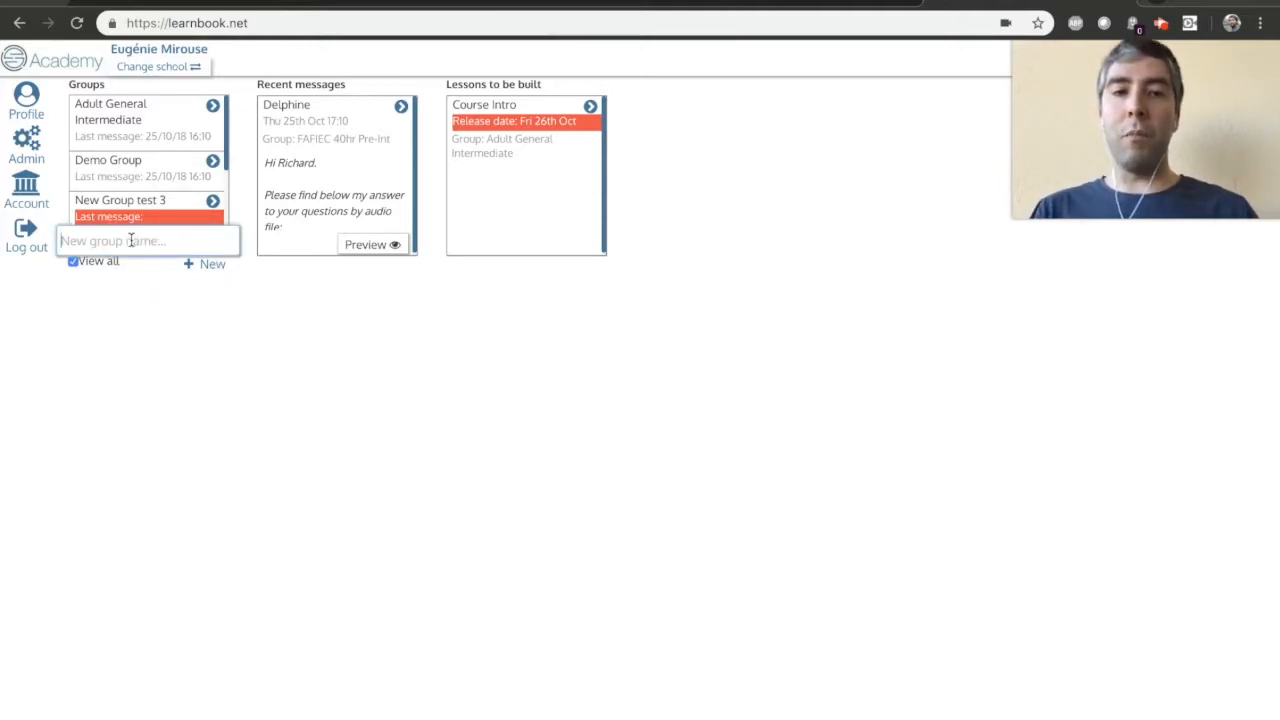
text(Adult General Advanced)
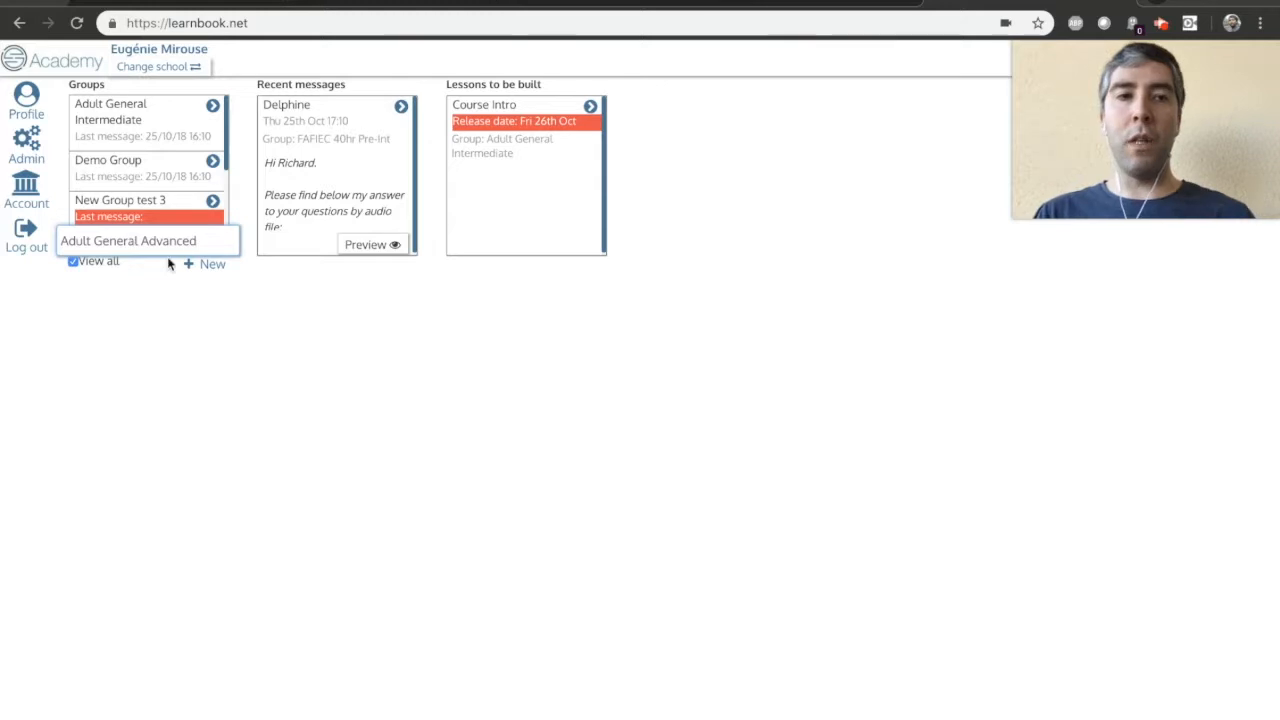
click(203, 265)
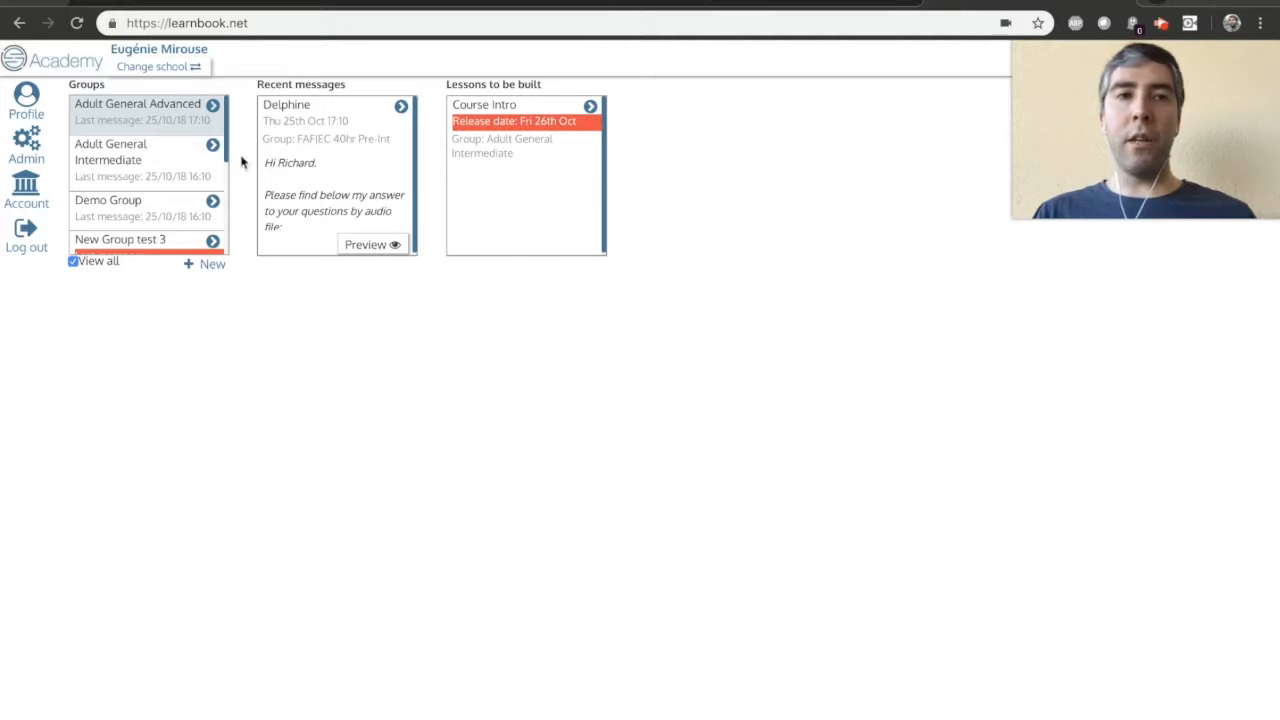
click(213, 106)
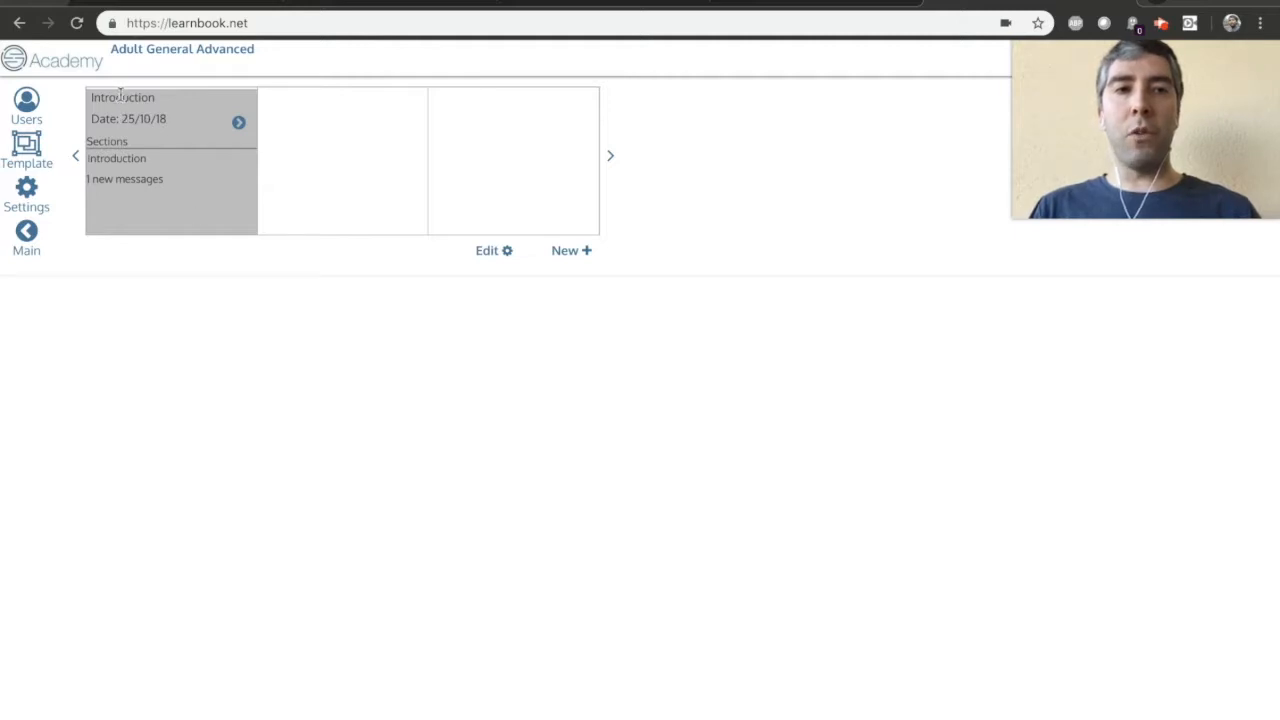
Rename the Introduction lesson as Course Intro, set its date to 26/10/2018 and its length to 90 minutes.
click(486, 251)
double_click(147, 100)
text(Course Intro)
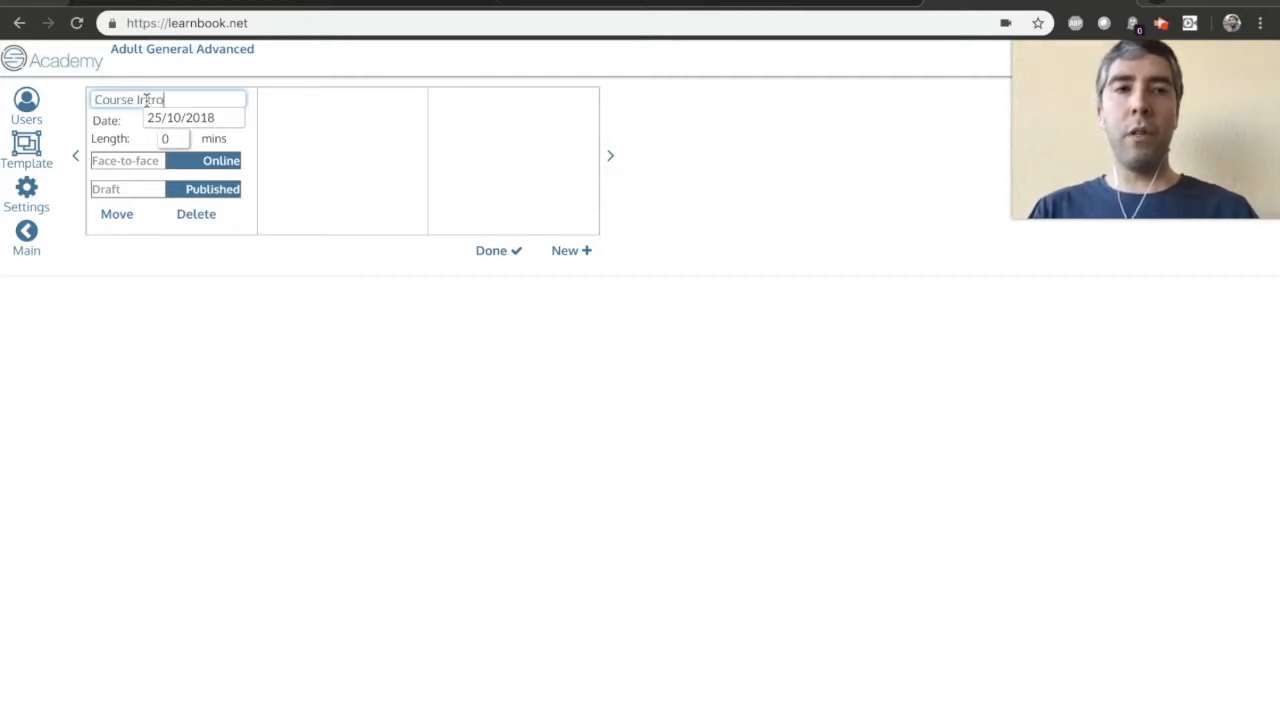
click(166, 121)
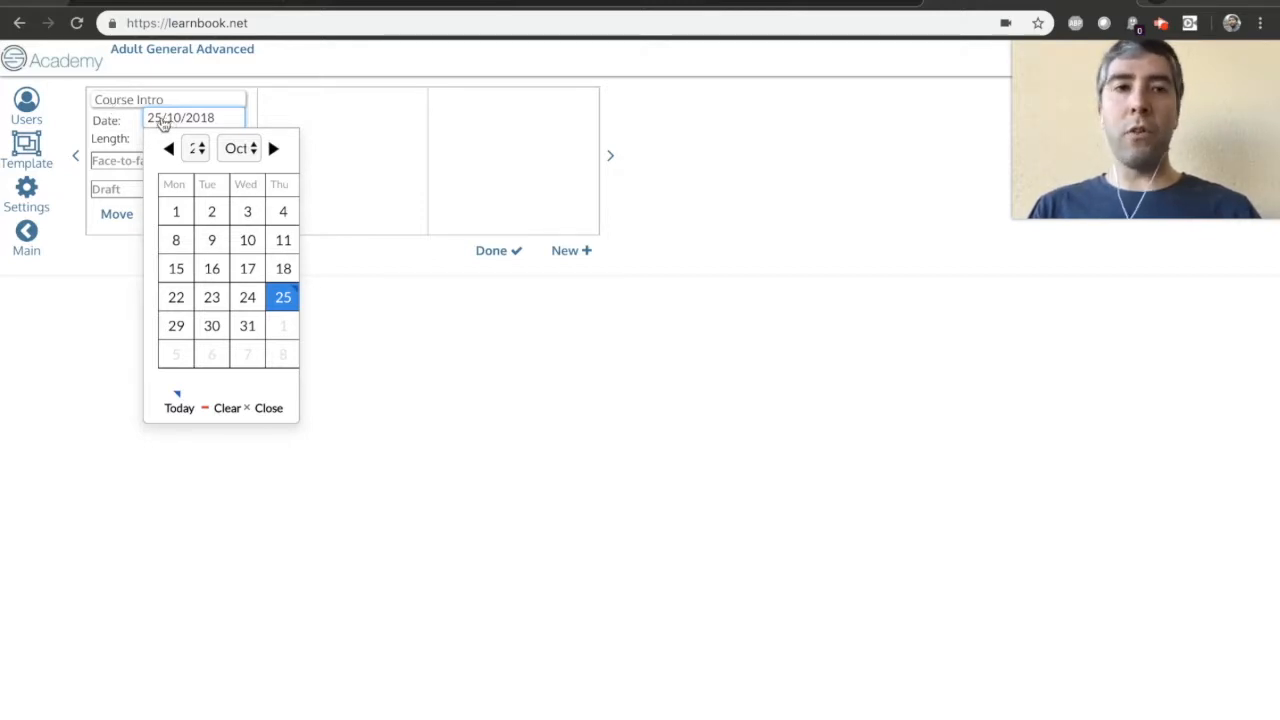
scroll(250, 327, right, 1)
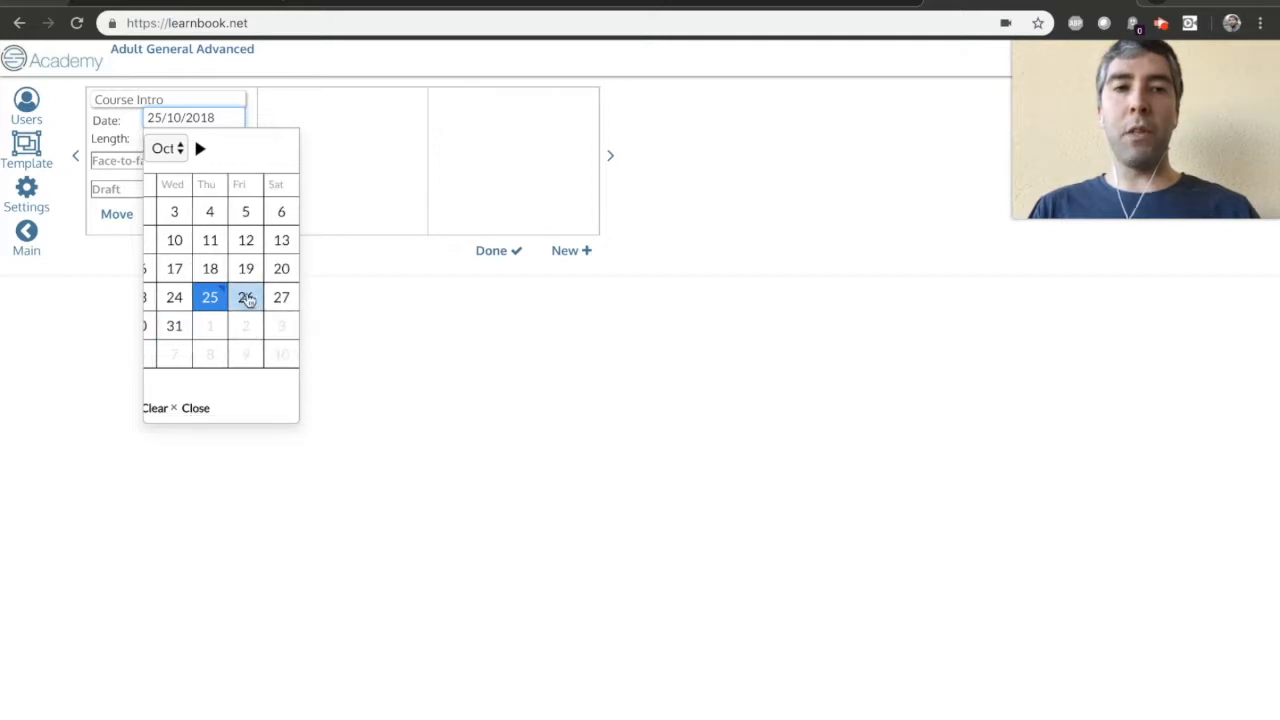
click(246, 298)
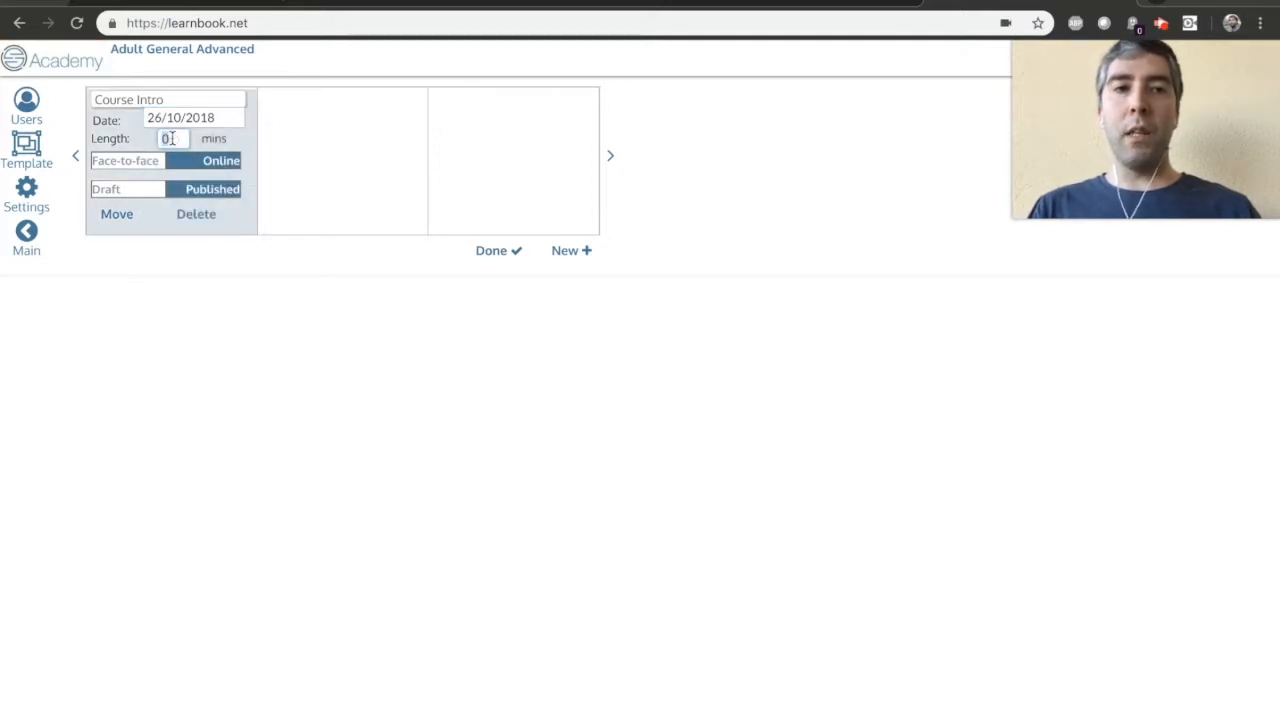
click(495, 252)
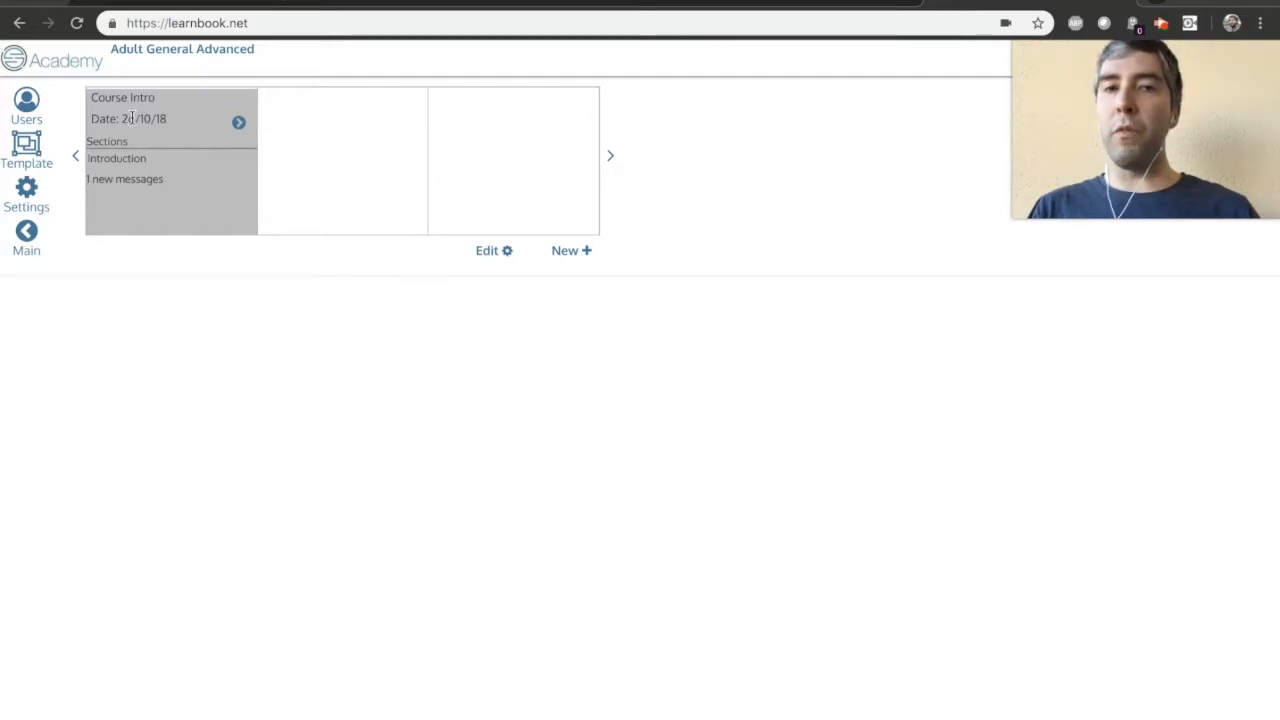
Start a new online lesson named "Lesson 1 - Try something new for 30 days" with a length of 90 minutes.
click(576, 252)
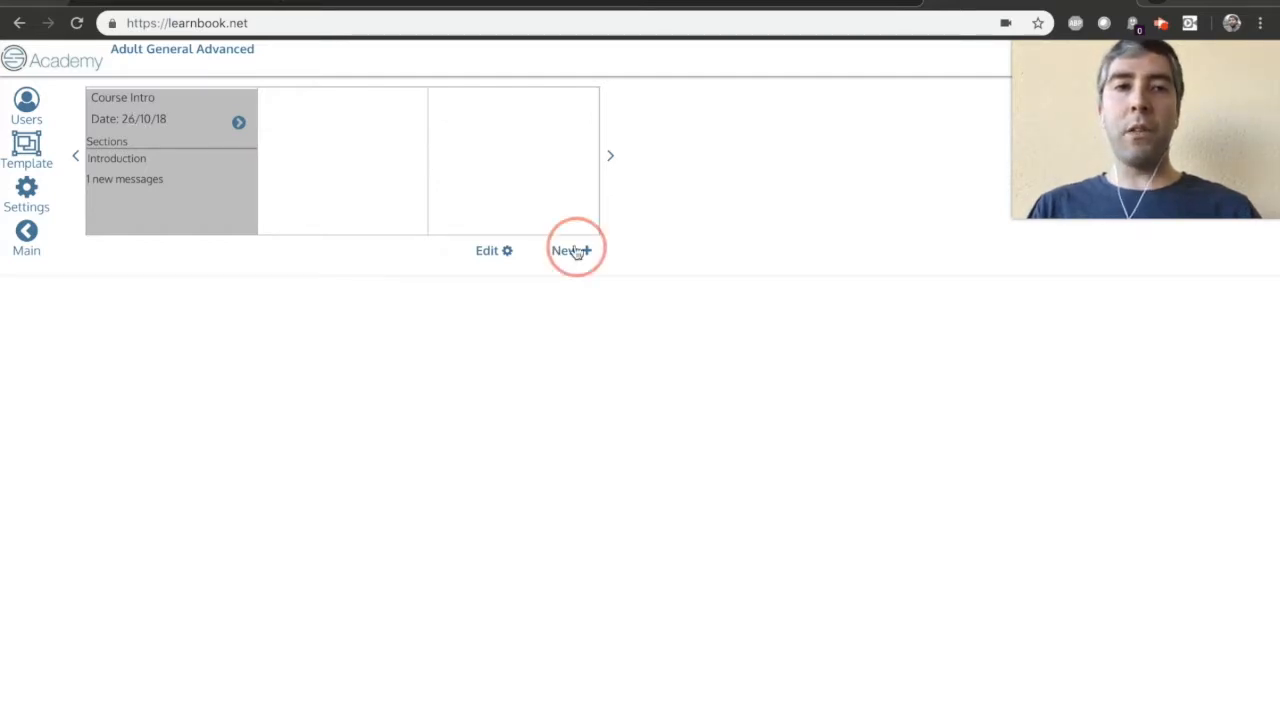
click(508, 98)
click(466, 124)
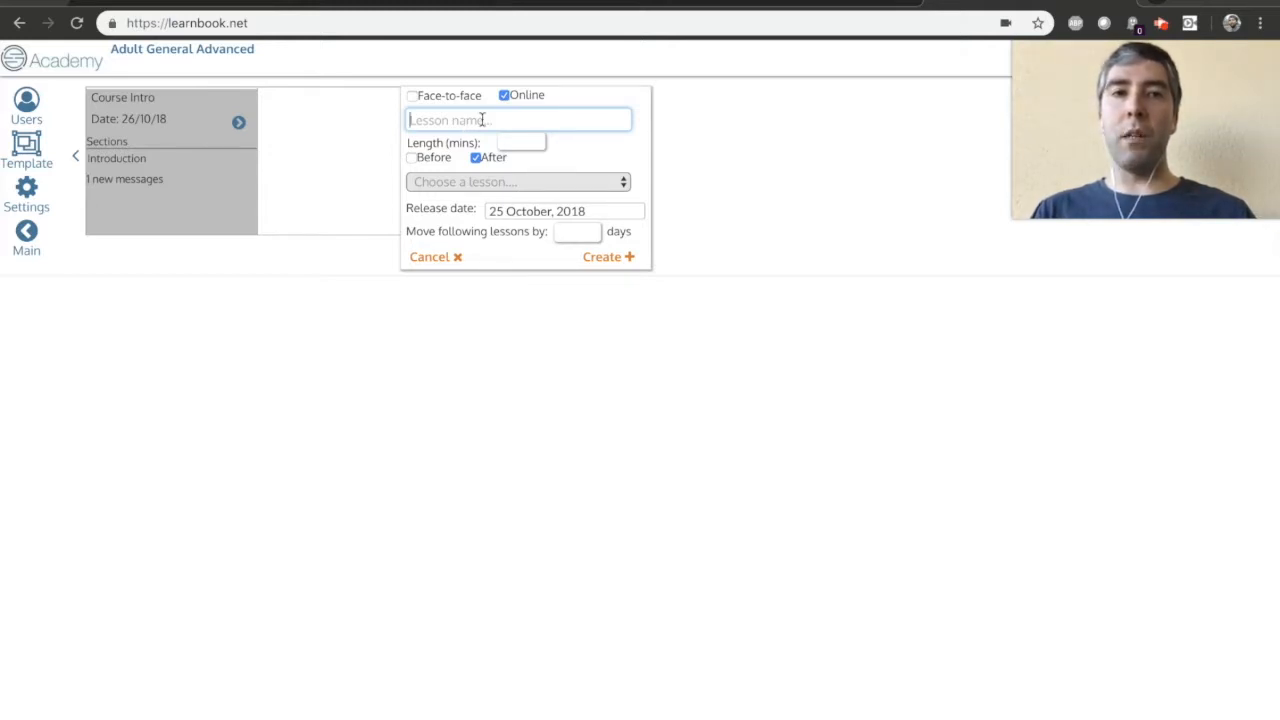
click(523, 120)
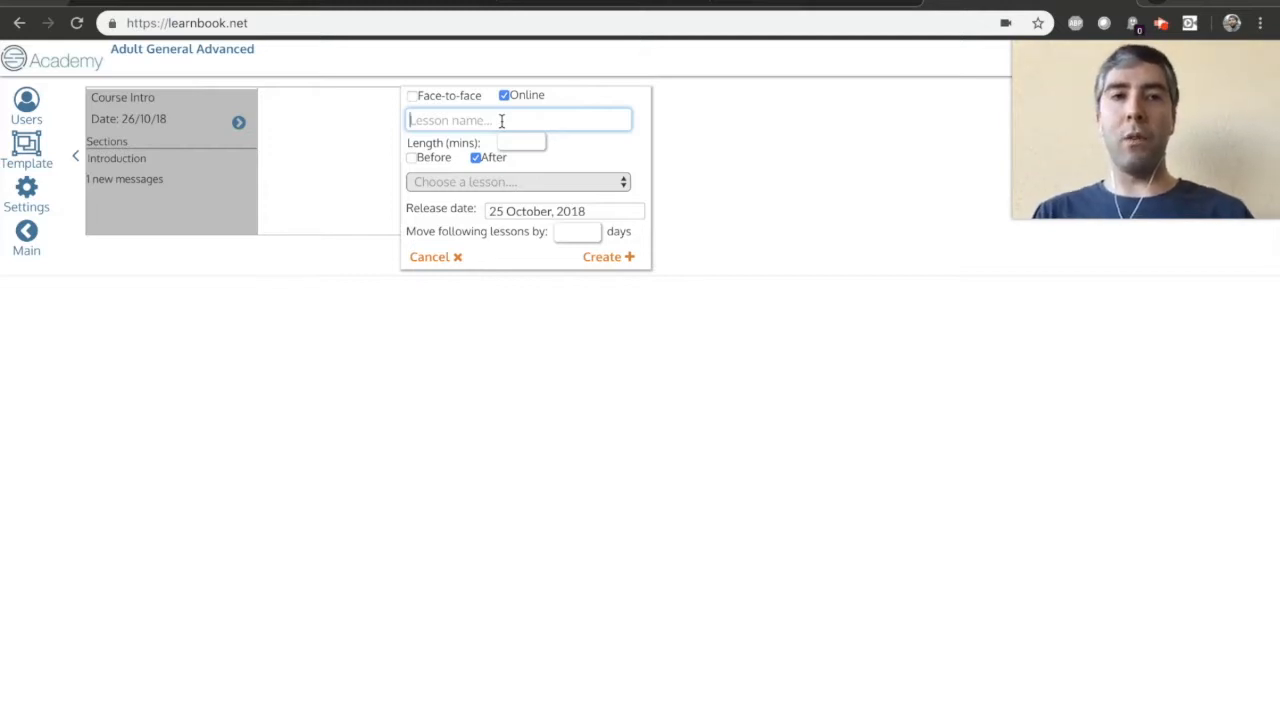
text(Lesson 1 - Try some)
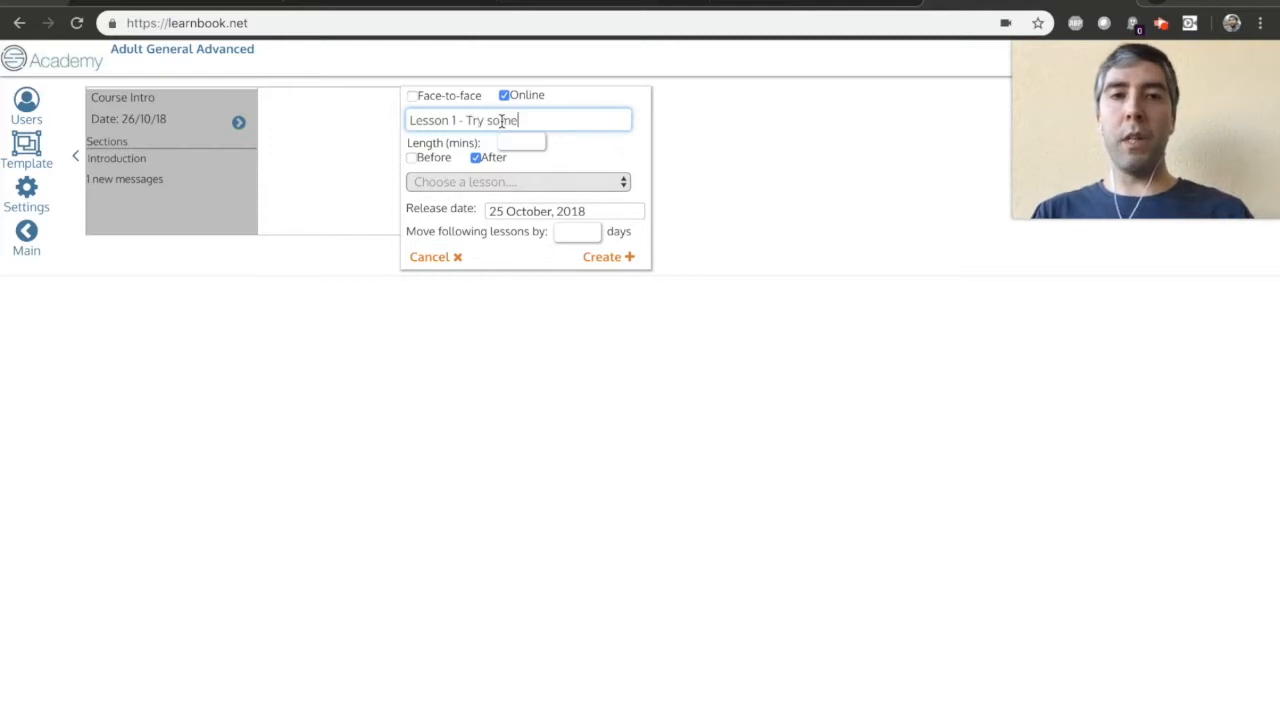
text(thing new for 30 days)
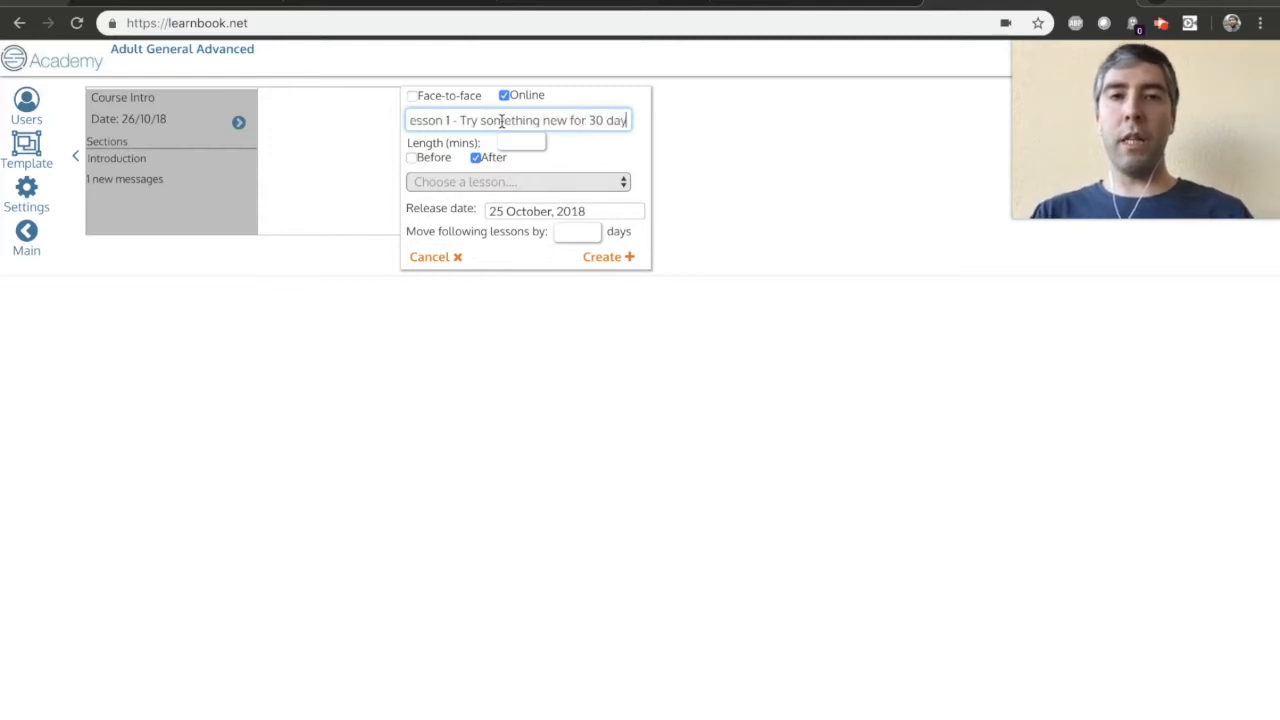
click(518, 145)
text(90)
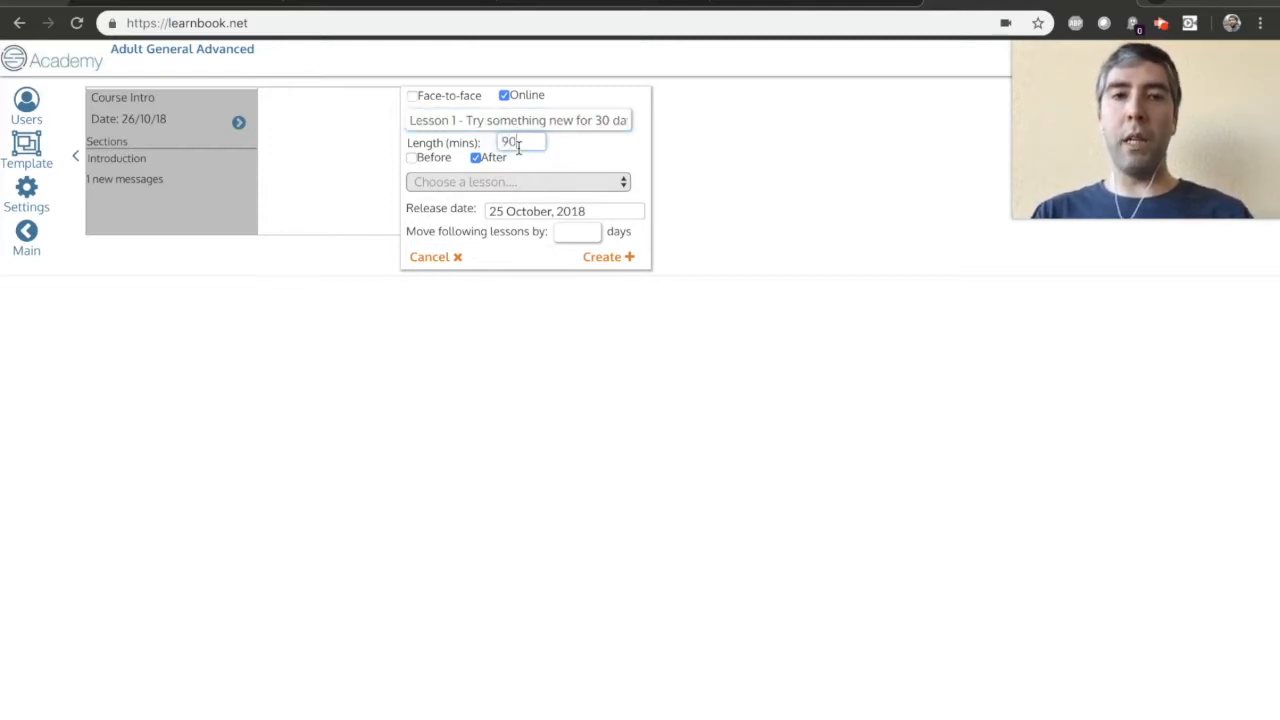
Place the new lesson after Course Intro with release date 1 November 2018, then create and open it.
click(492, 186)
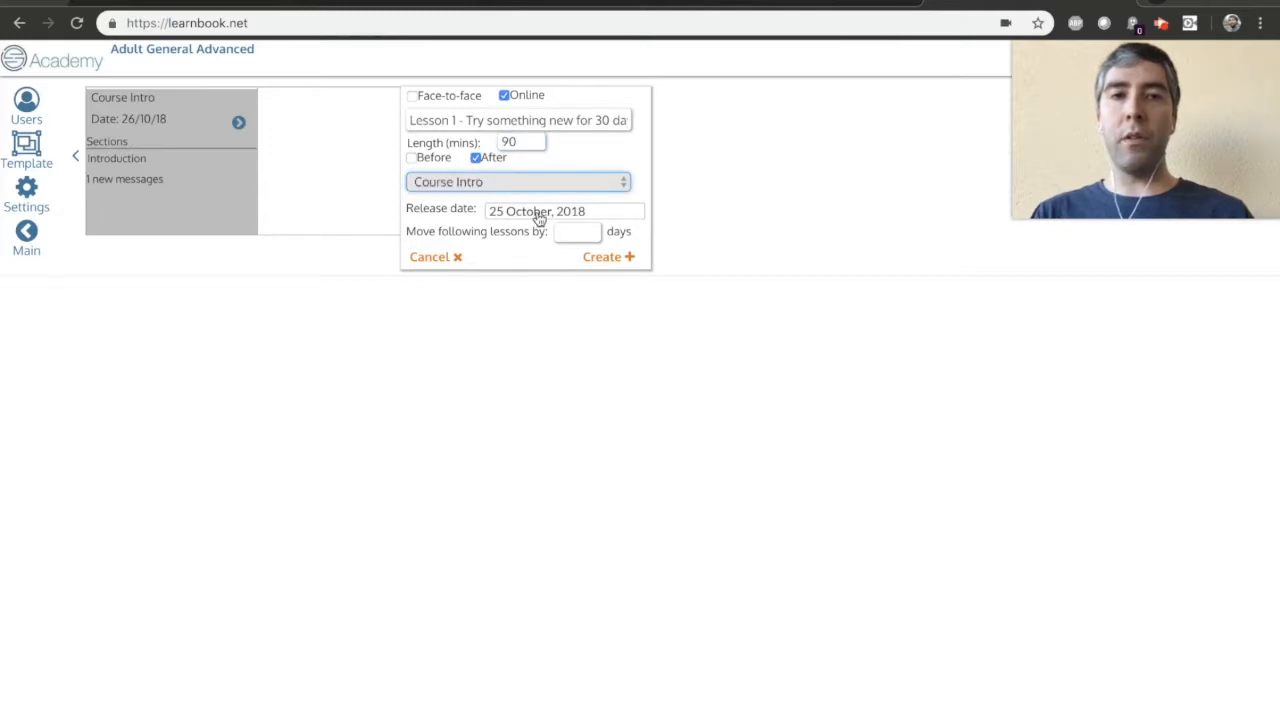
click(543, 212)
scroll(590, 328, right, 3)
scroll(592, 370, left, 2)
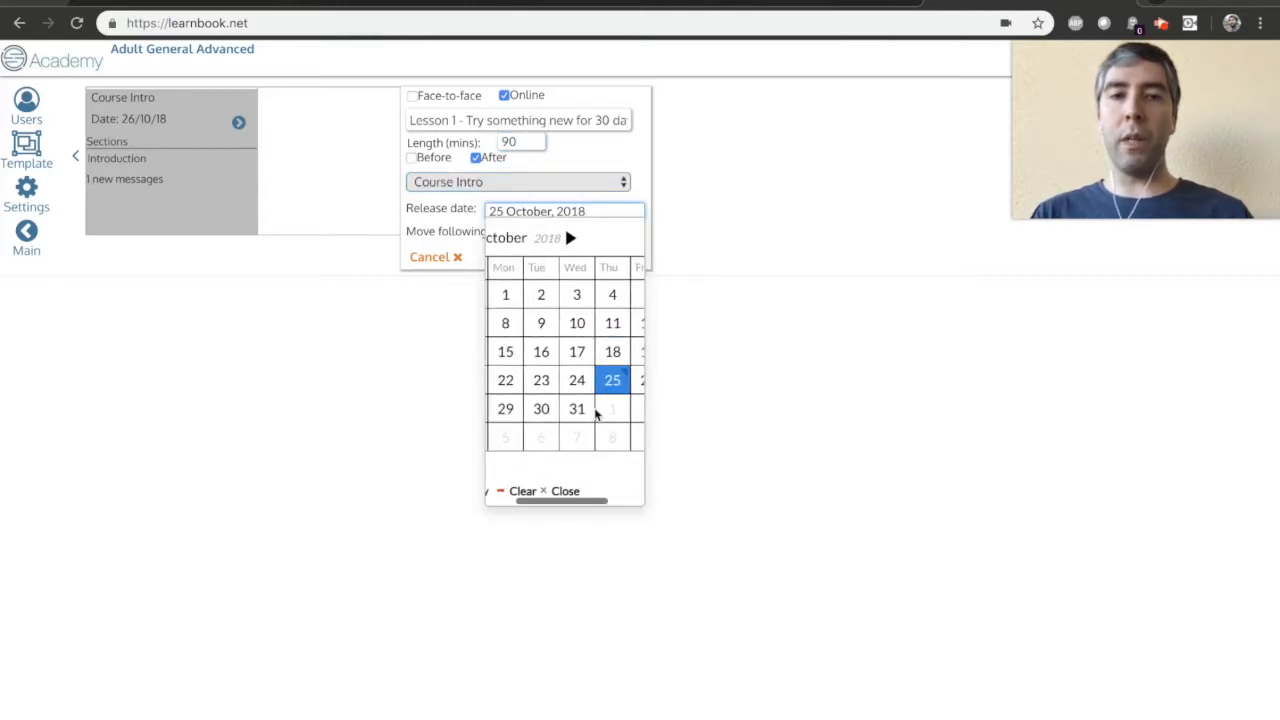
click(608, 408)
click(611, 257)
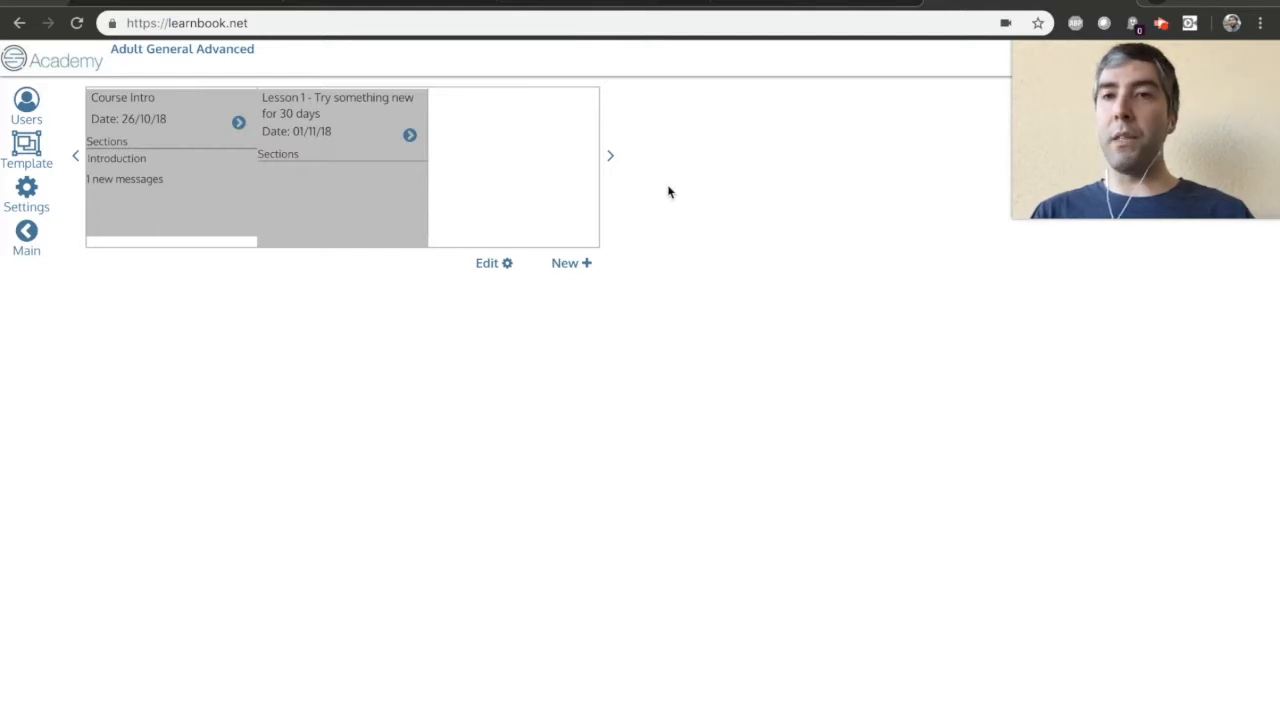
click(410, 137)
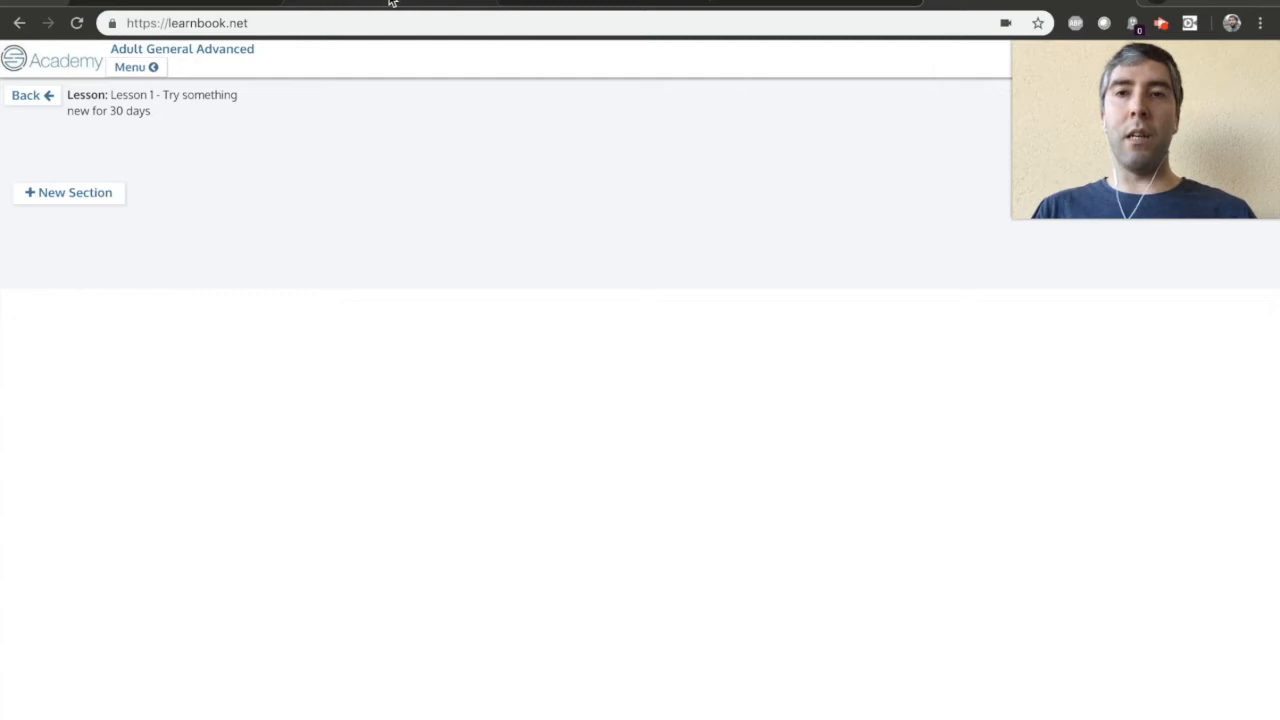
Switch to the Google Docs worksheet document and review the Lesson 1 exercises for dividing the lesson into sections.
click(392, 2)
scroll(590, 358, up, 2)
scroll(590, 358, down, 2)
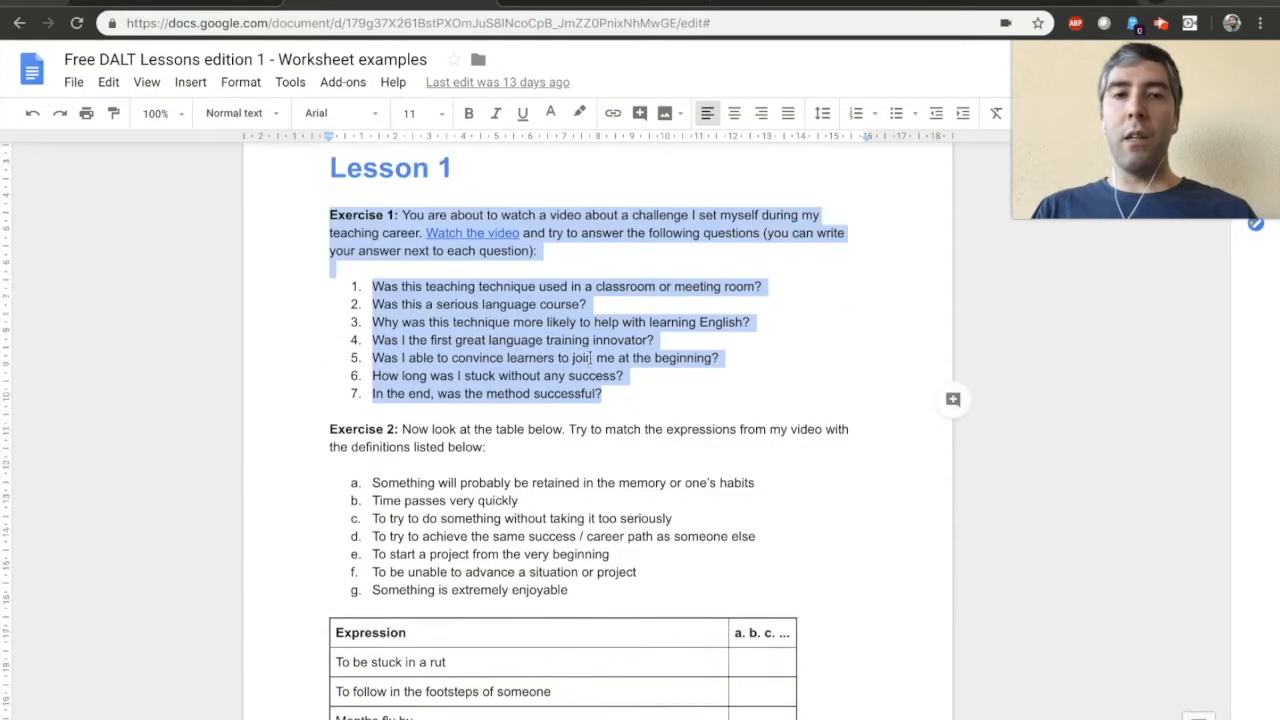
scroll(590, 411, down, 3)
scroll(590, 411, up, 4)
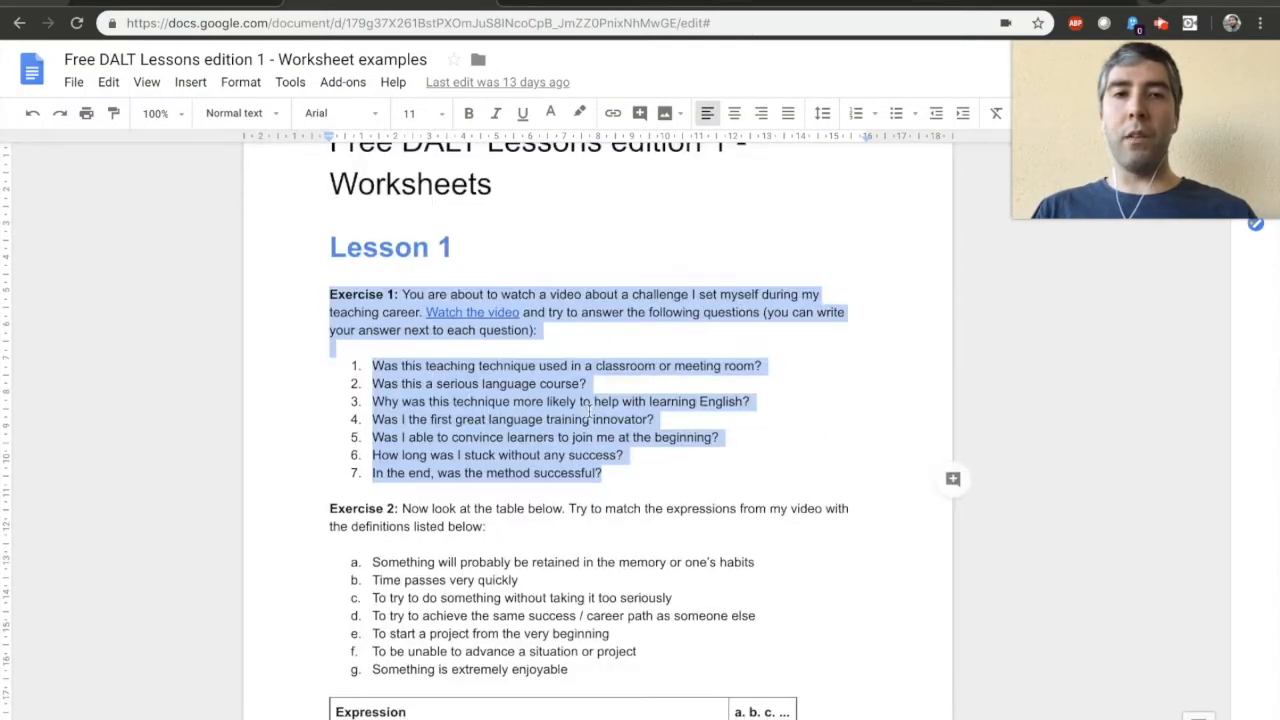
scroll(590, 410, down, 5)
scroll(569, 463, down, 6)
scroll(560, 517, down, 1)
scroll(560, 517, up, 6)
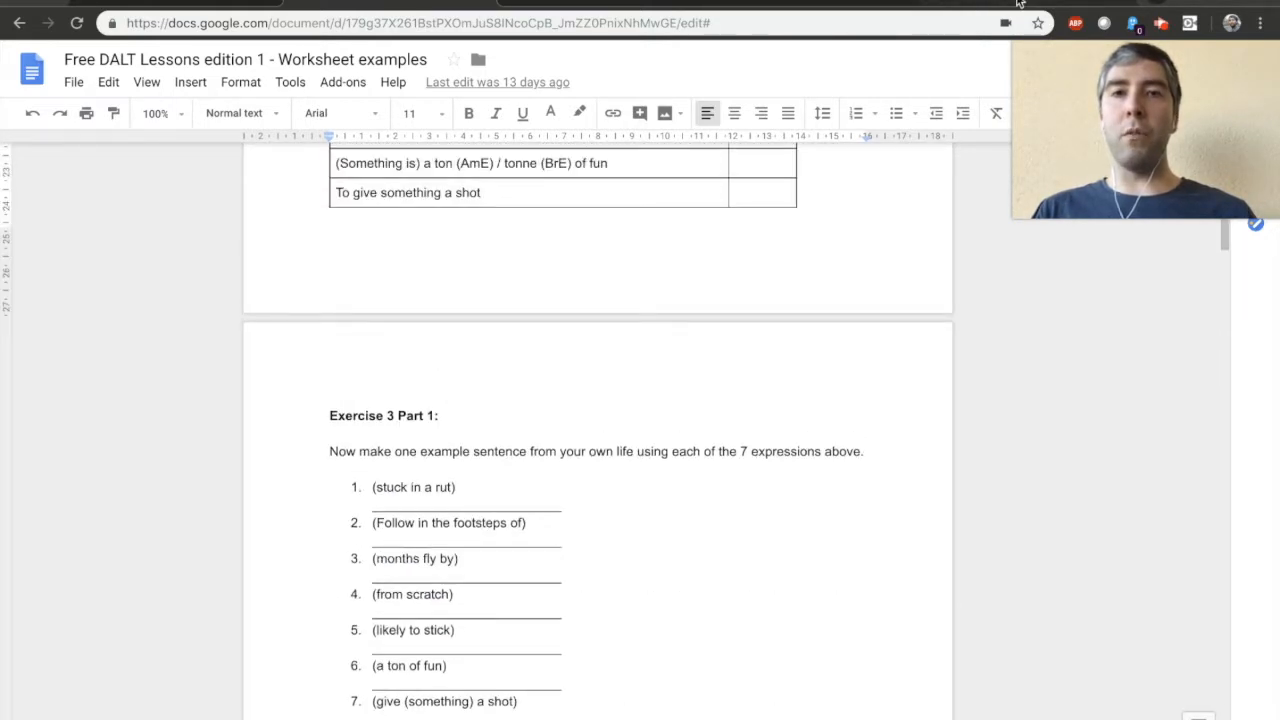
Switch back to Learnbook and add three new sections to Lesson 1.
click(1018, 3)
click(77, 197)
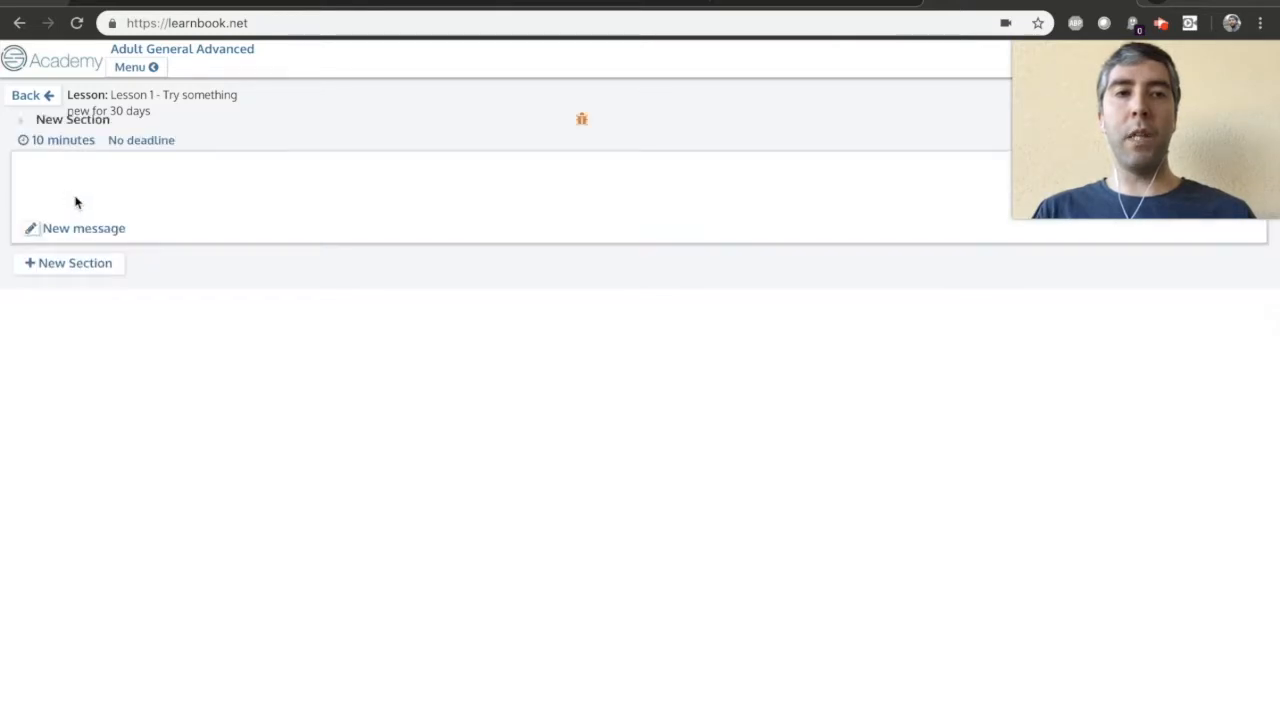
click(74, 266)
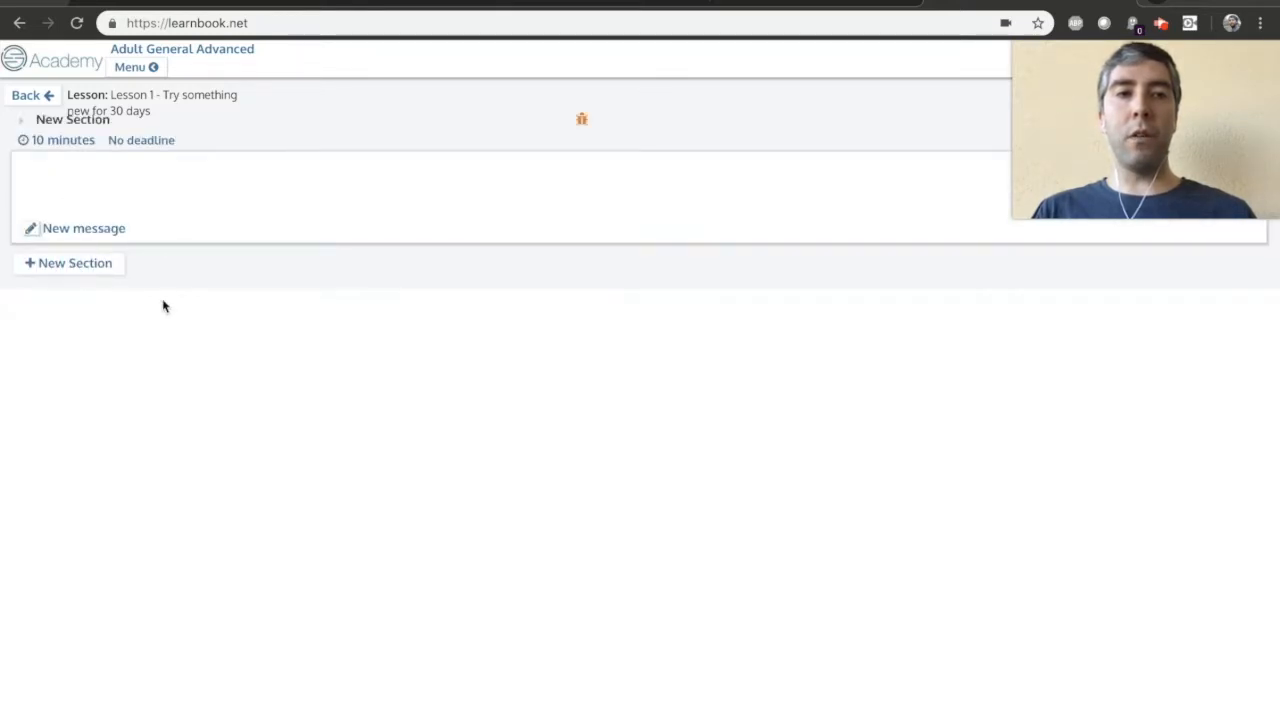
click(52, 404)
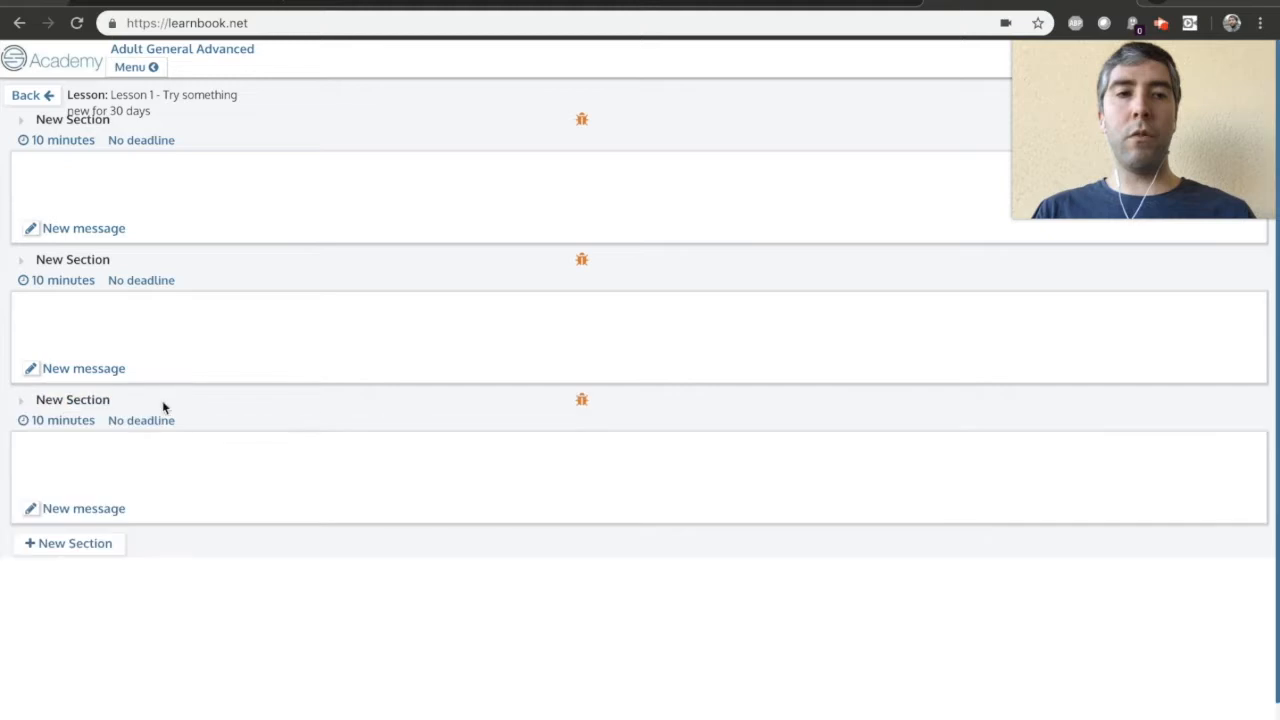
Rename the first section of the lesson as "Introduction - discussion".
click(21, 122)
click(71, 123)
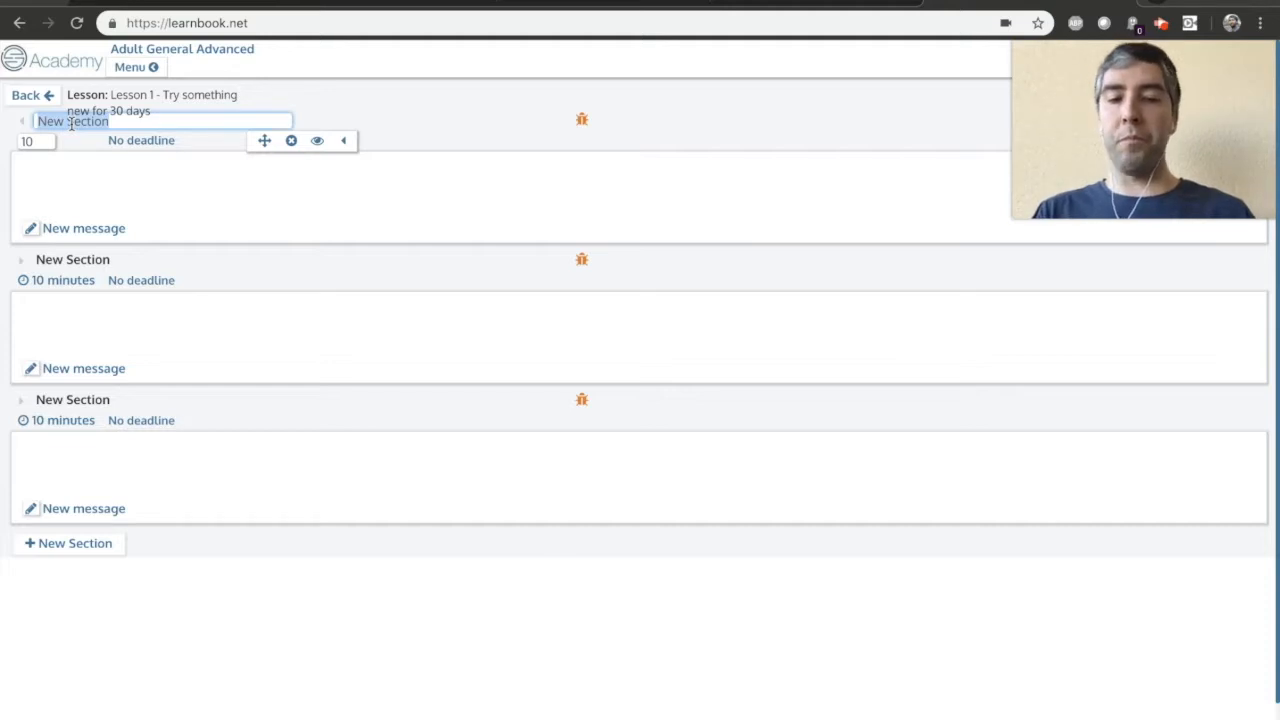
text(Introduction)
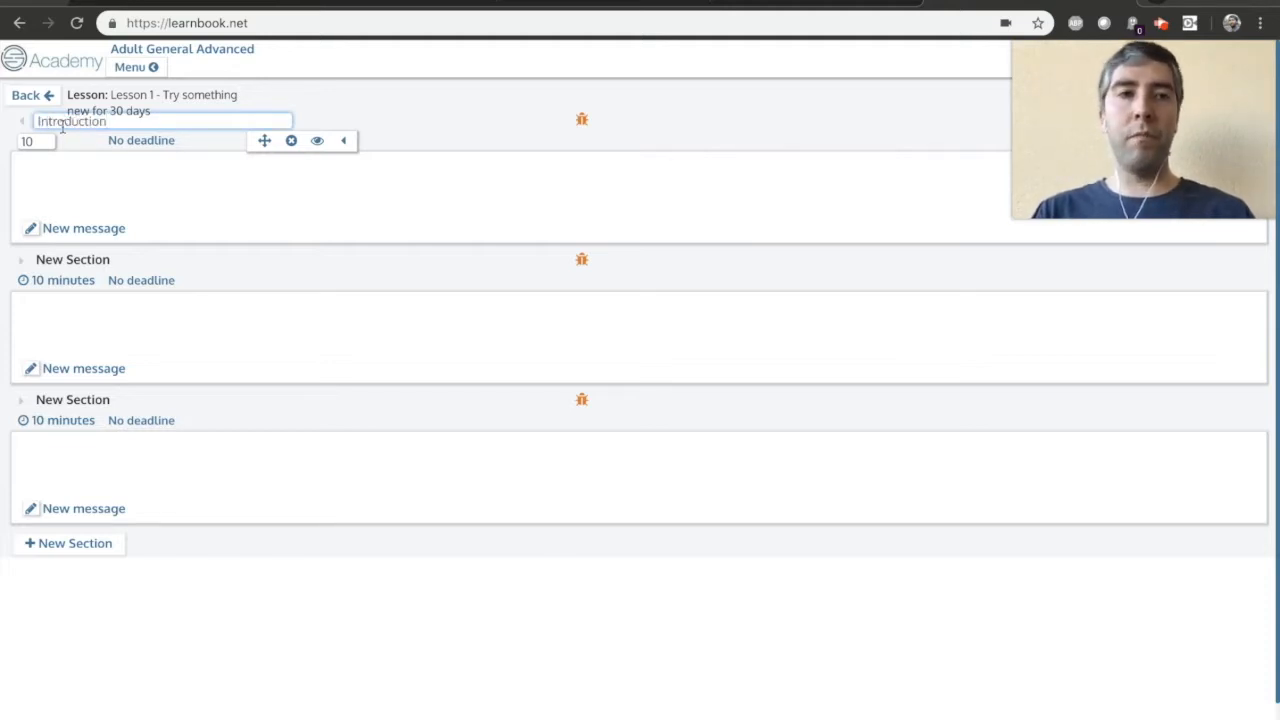
text( - discussion)
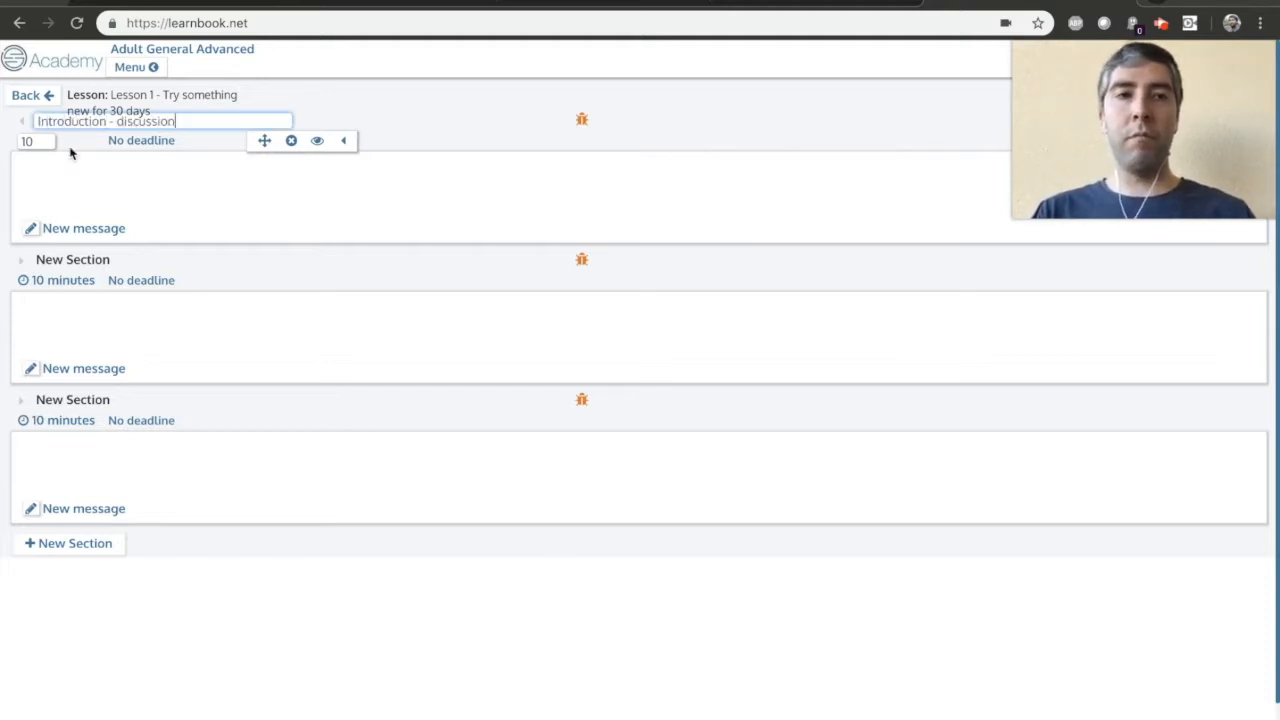
key(Return)
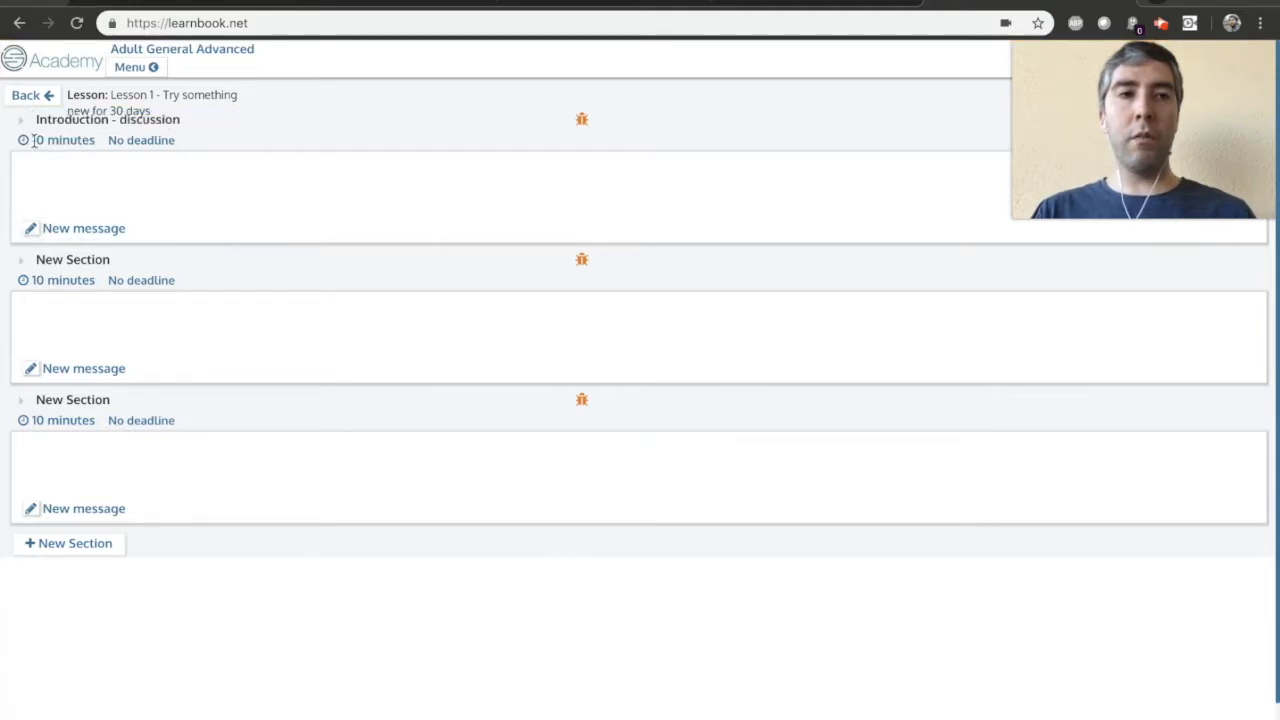
Set the duration of the Introduction - discussion section to 30 minutes.
click(21, 122)
double_click(35, 140)
text(30)
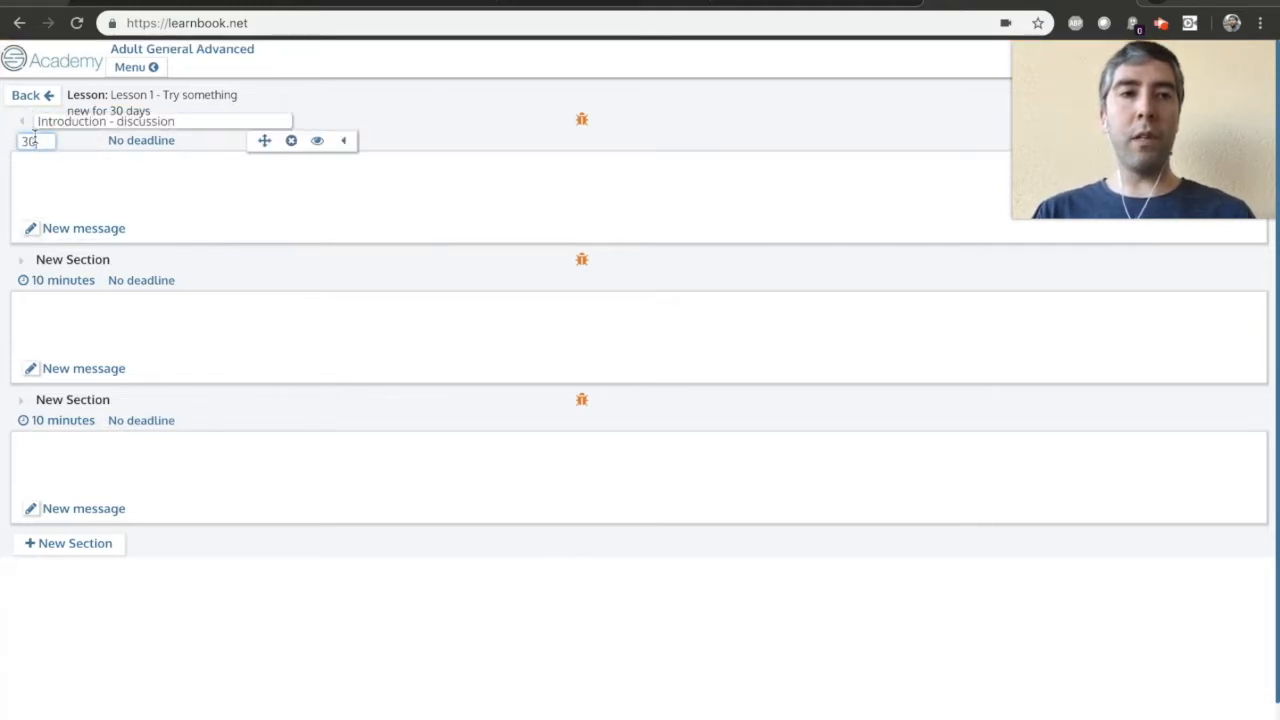
click(22, 121)
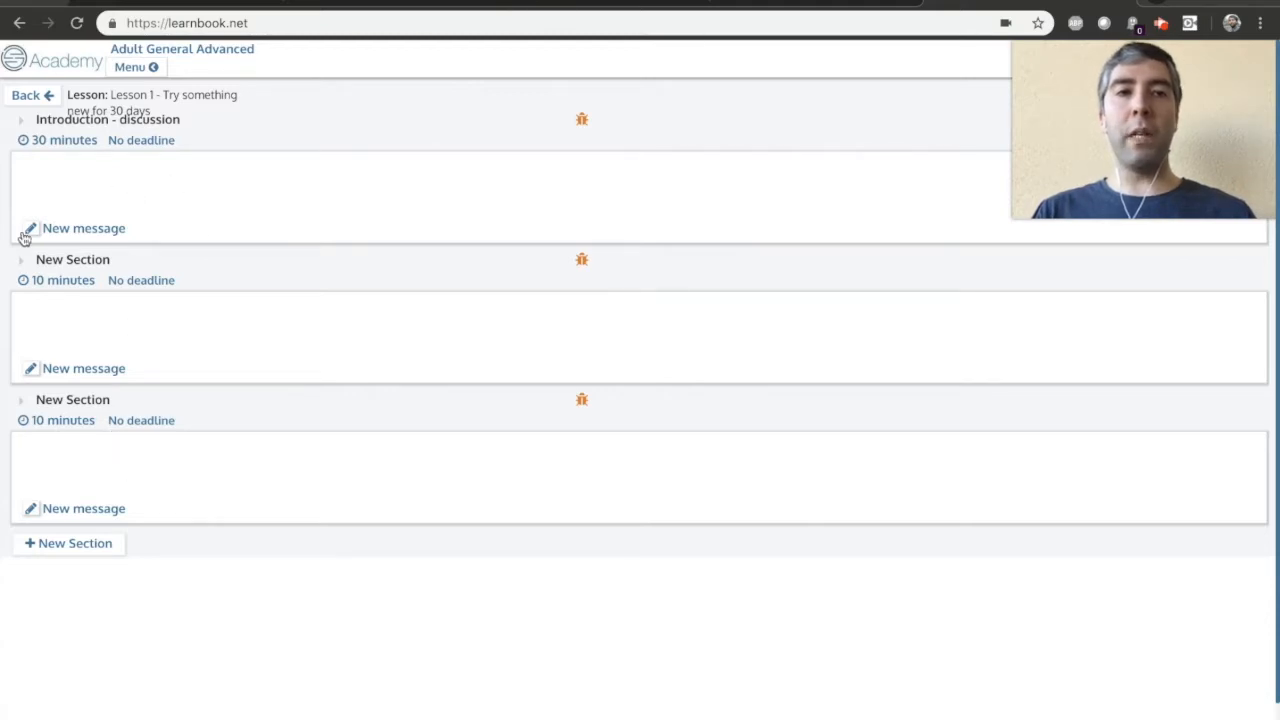
Rename the second section of the lesson as Vocabulary.
click(21, 263)
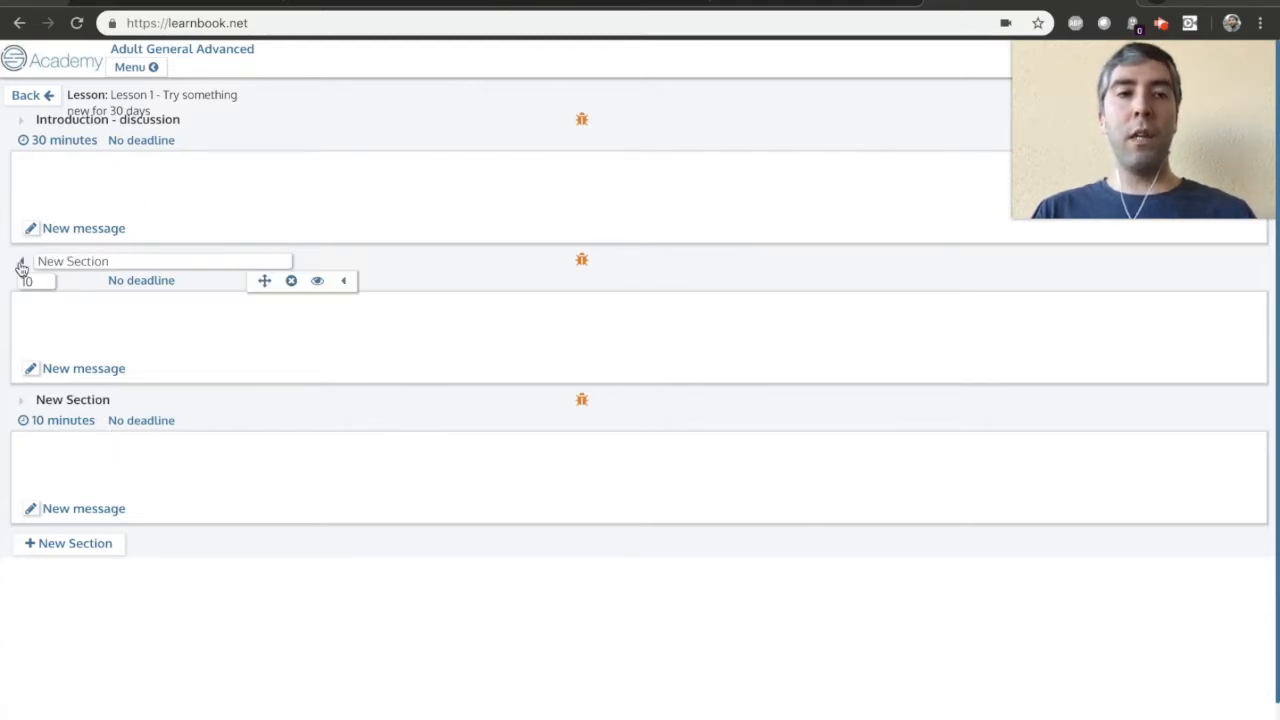
click(70, 260)
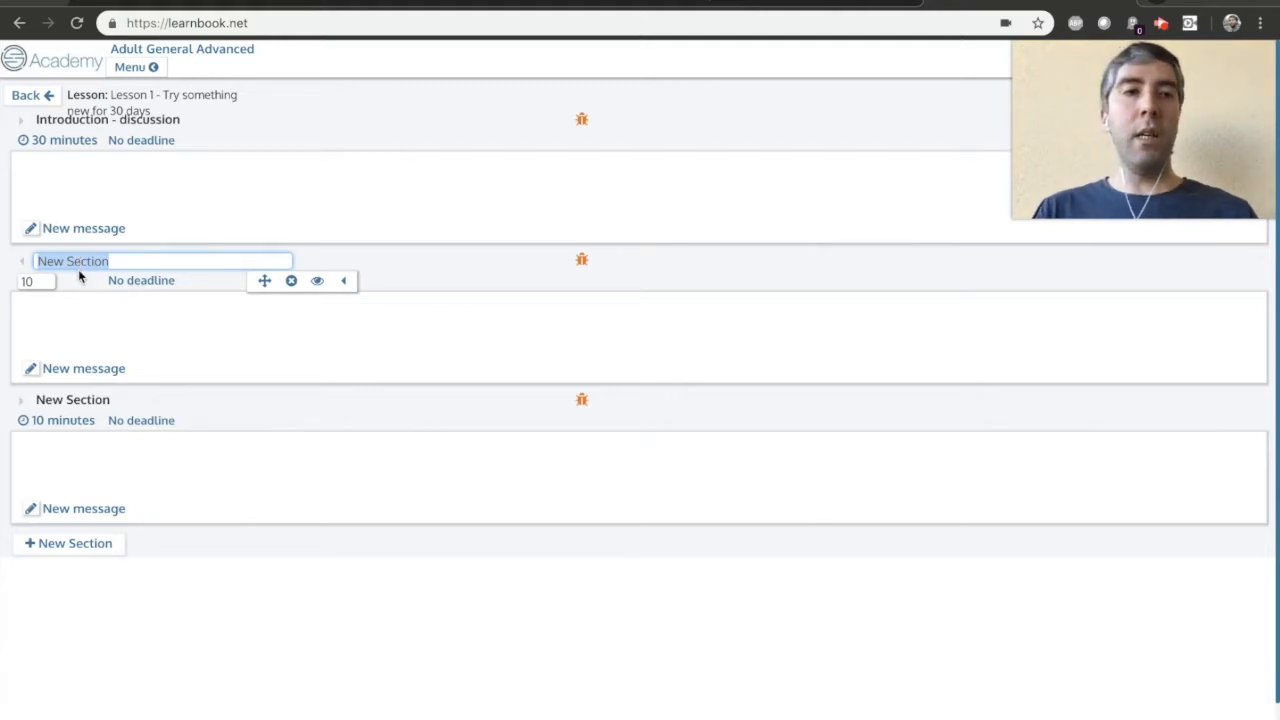
triple_click(92, 261)
text(Vocabulary)
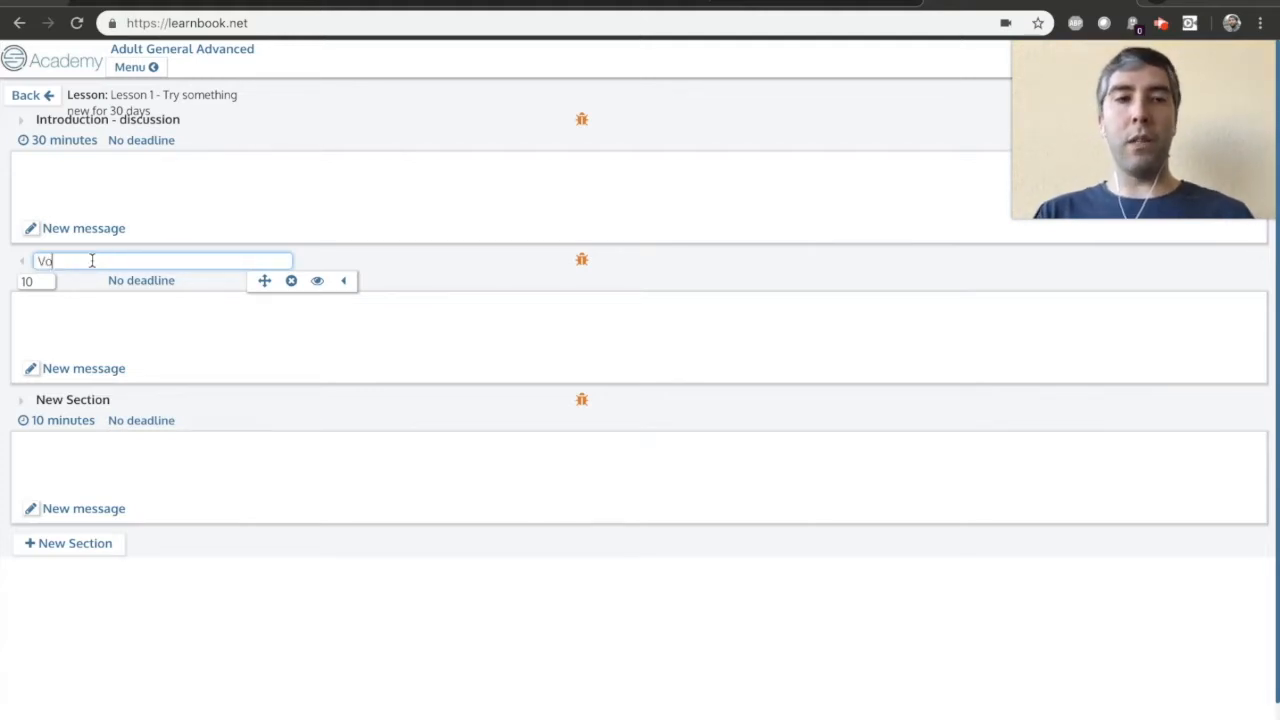
click(21, 261)
Rename the third section of the lesson as Practice.
click(21, 402)
triple_click(78, 402)
text(Practice)
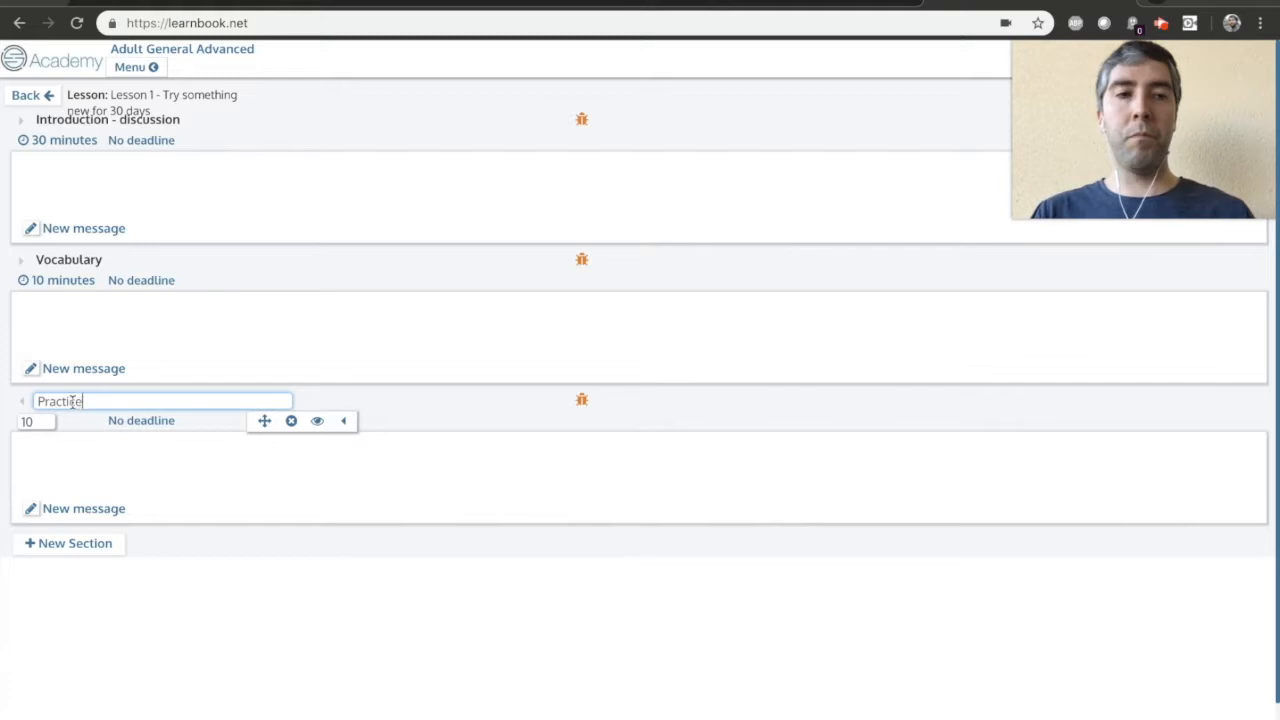
click(22, 403)
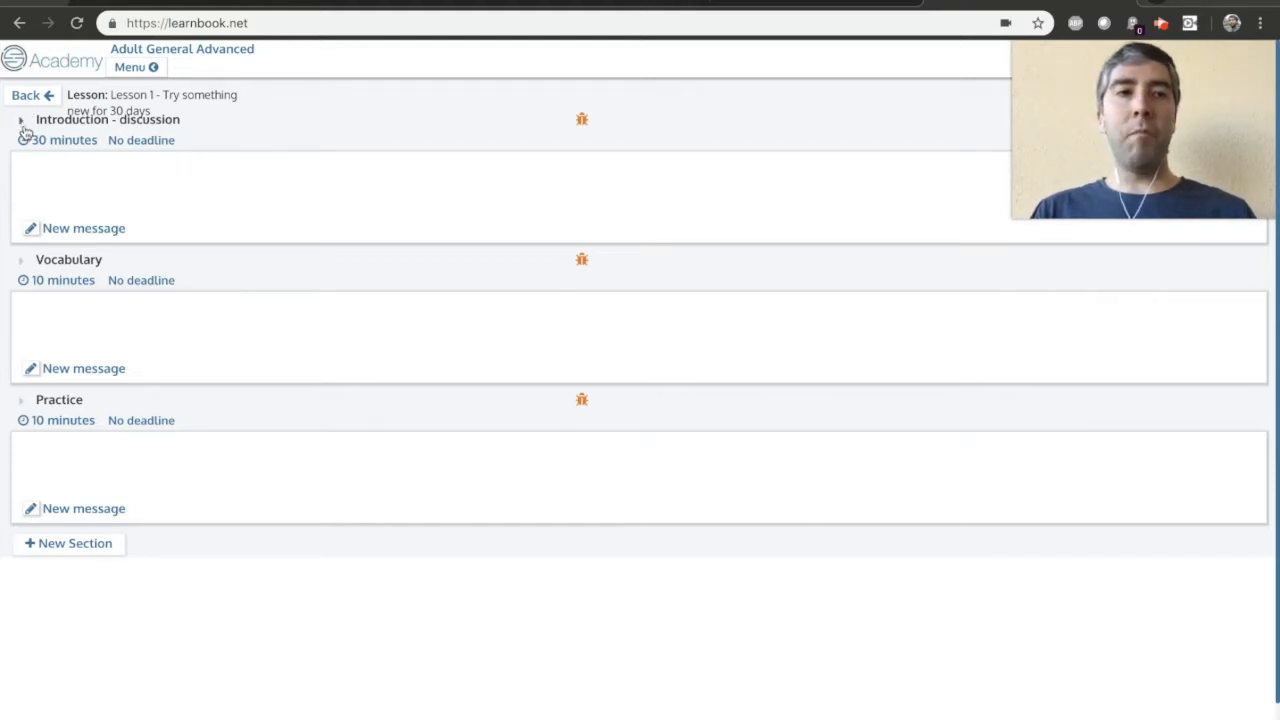
Start a new message in the Introduction - discussion section and copy the seven Exercise 1 questions from the Google Docs worksheet.
click(78, 228)
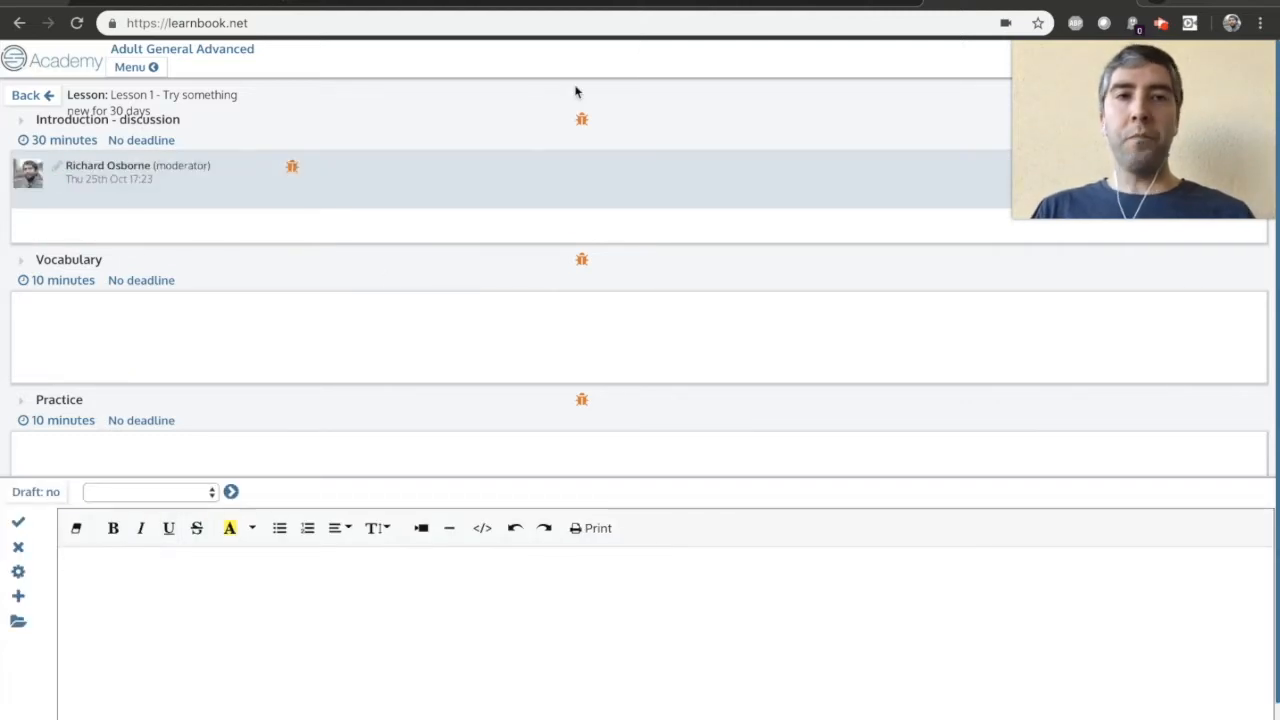
click(409, 2)
scroll(556, 300, up, 8)
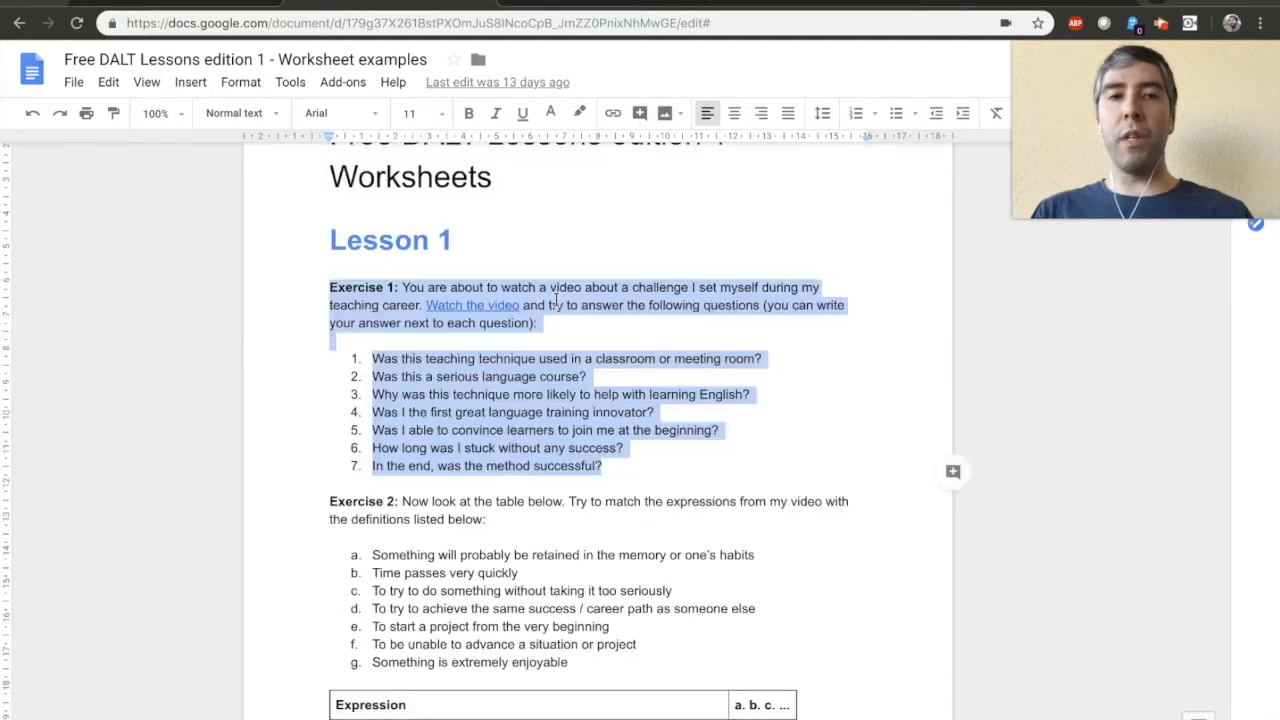
scroll(556, 300, down, 1)
drag(620, 506, 372, 400)
key(ctrl+c)
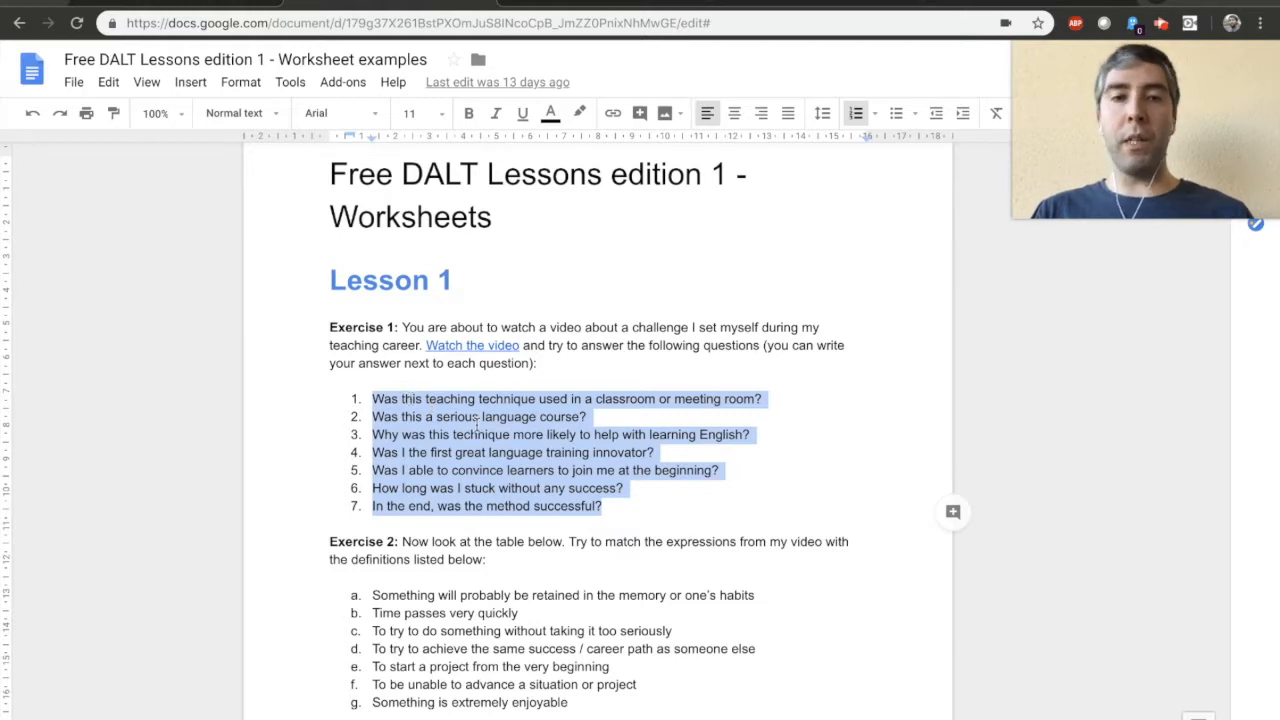
scroll(556, 403, down, 1)
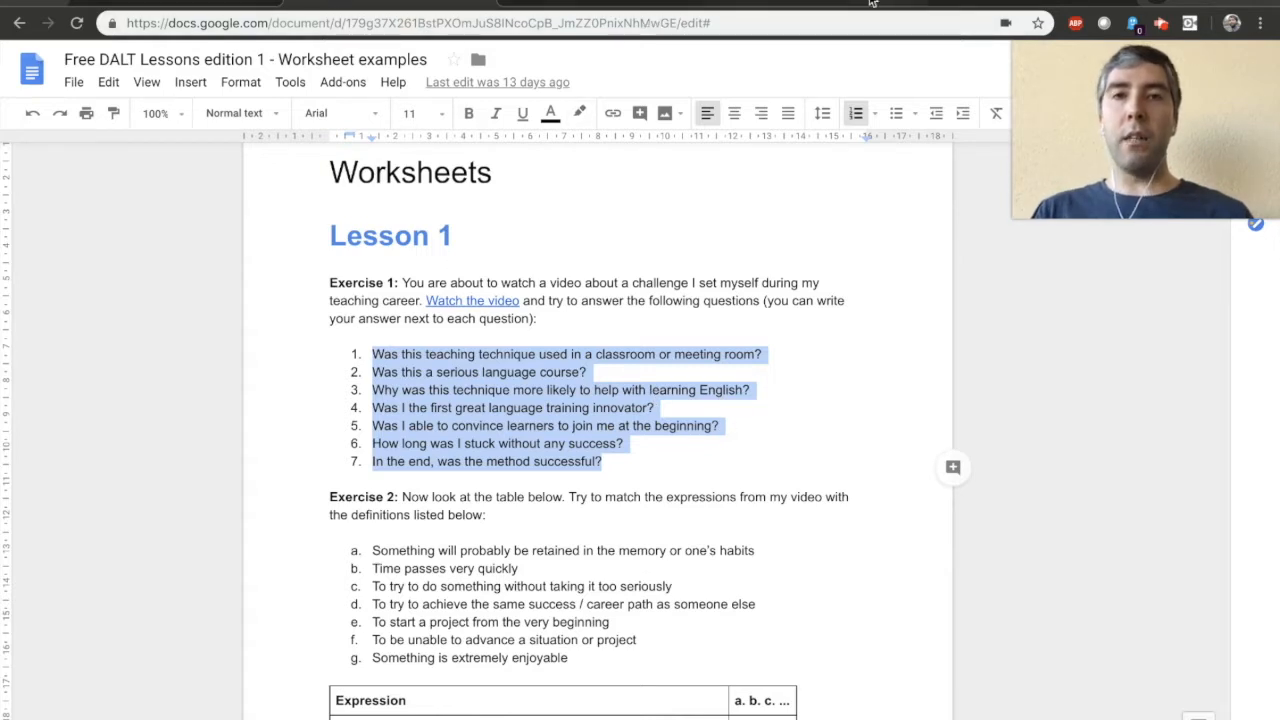
Switch back to Learnbook and paste the copied questions into the new message, leaving blank lines above them.
click(998, 3)
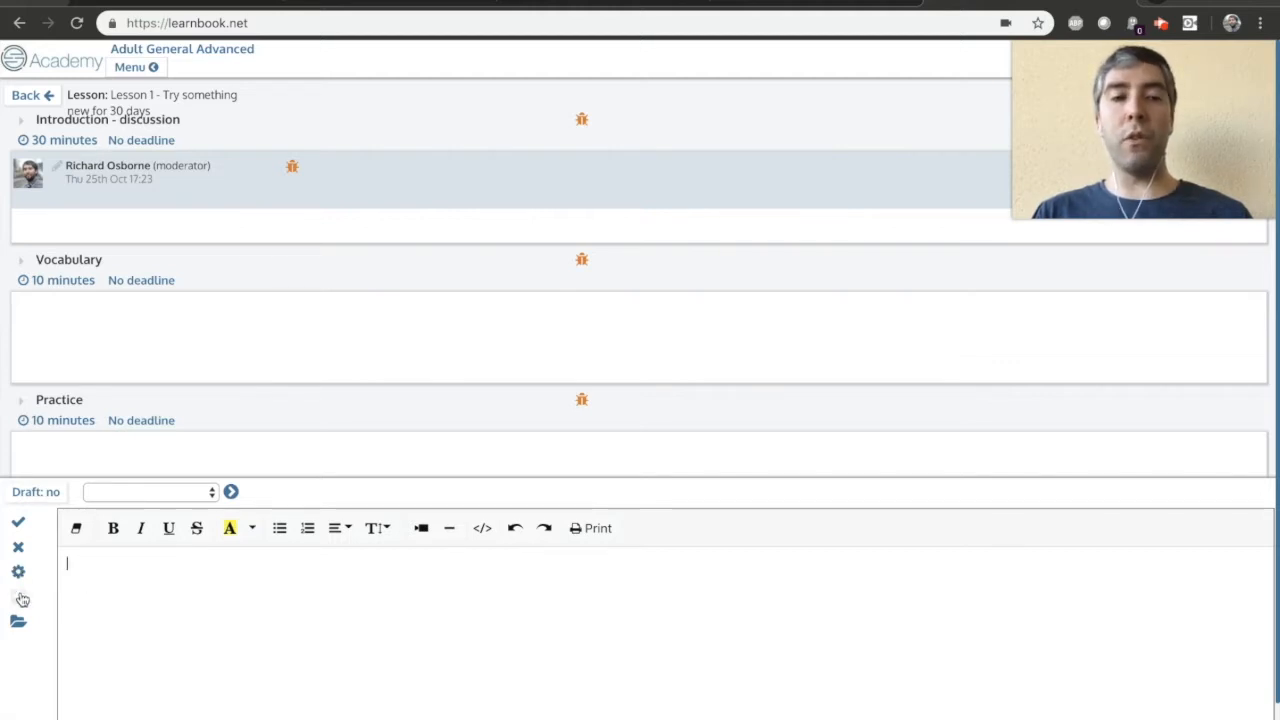
key(ctrl+v)
click(71, 564)
key(Return)
key(Return)
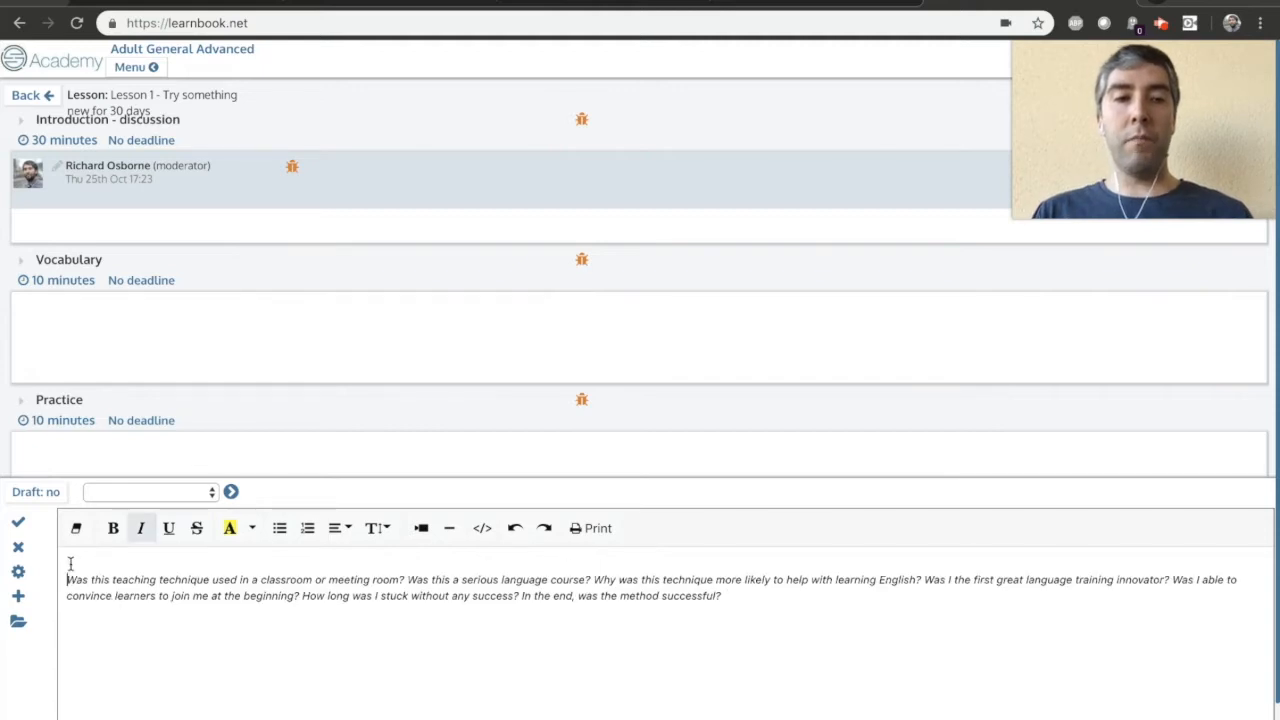
Break the pasted questions onto separate lines up to "How long was I stuck without any success?" and format them as a numbered list.
click(391, 587)
key(Return)
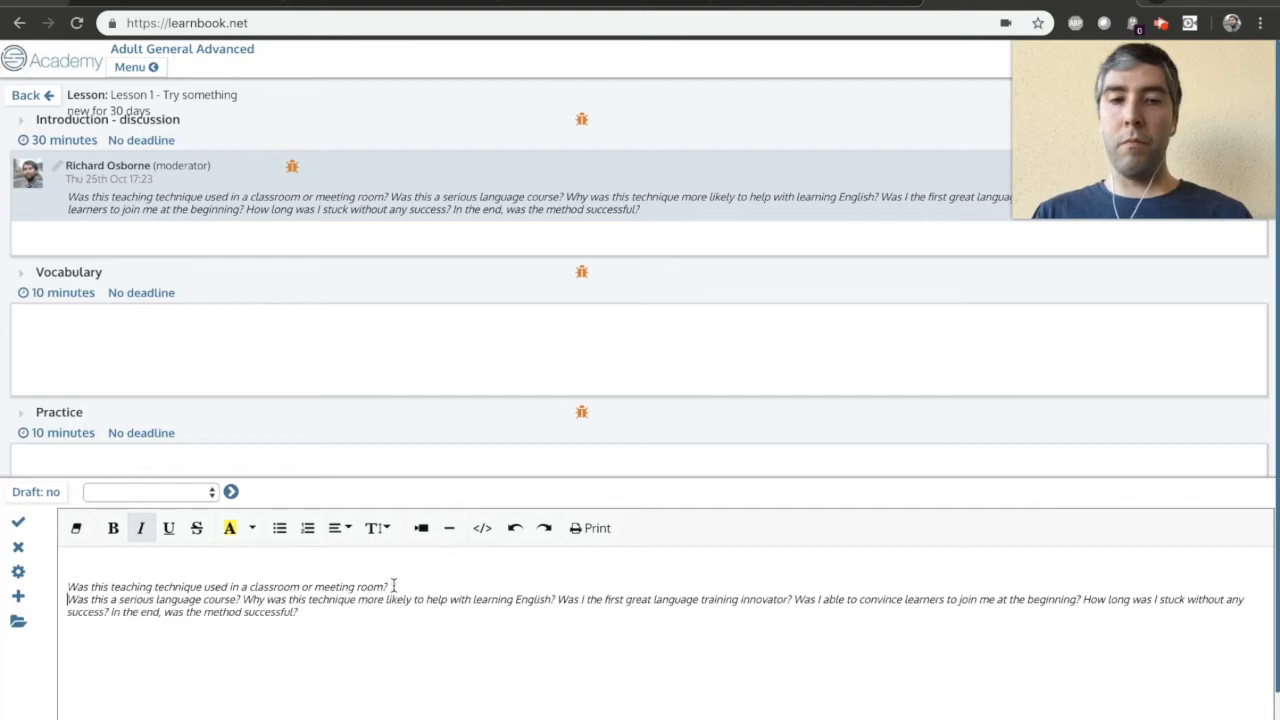
click(244, 599)
key(Return)
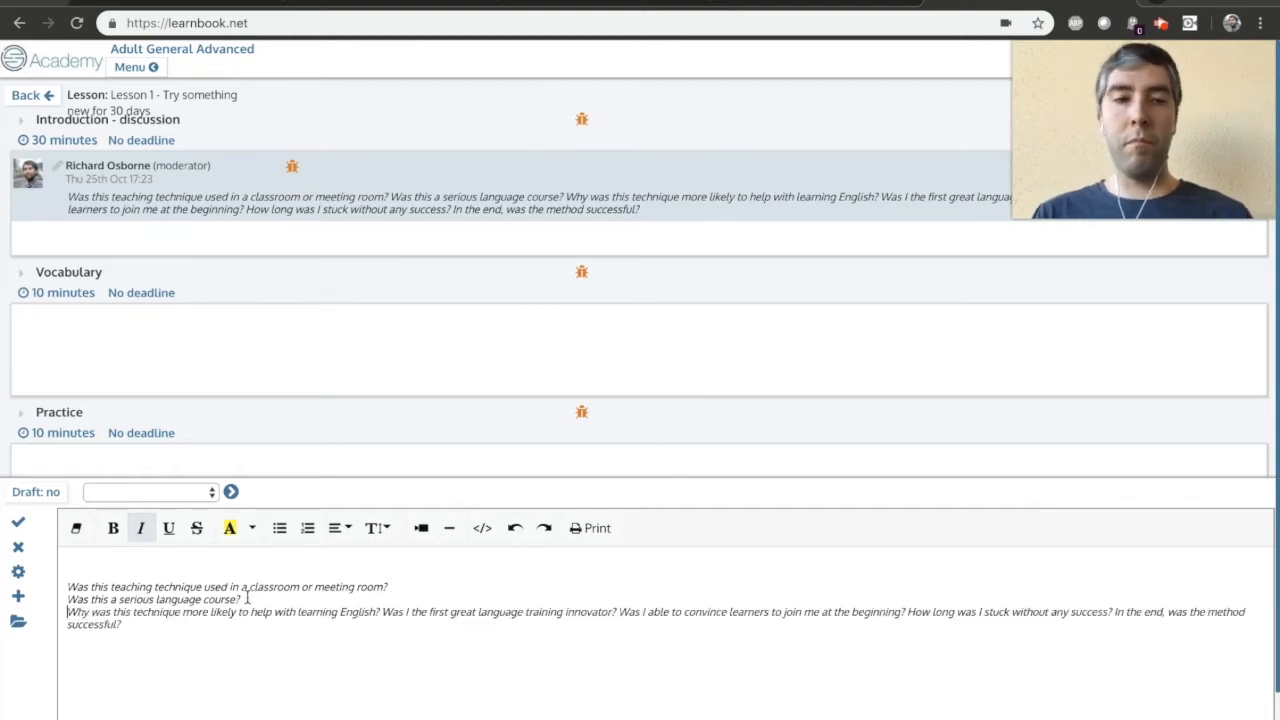
click(383, 612)
key(Return)
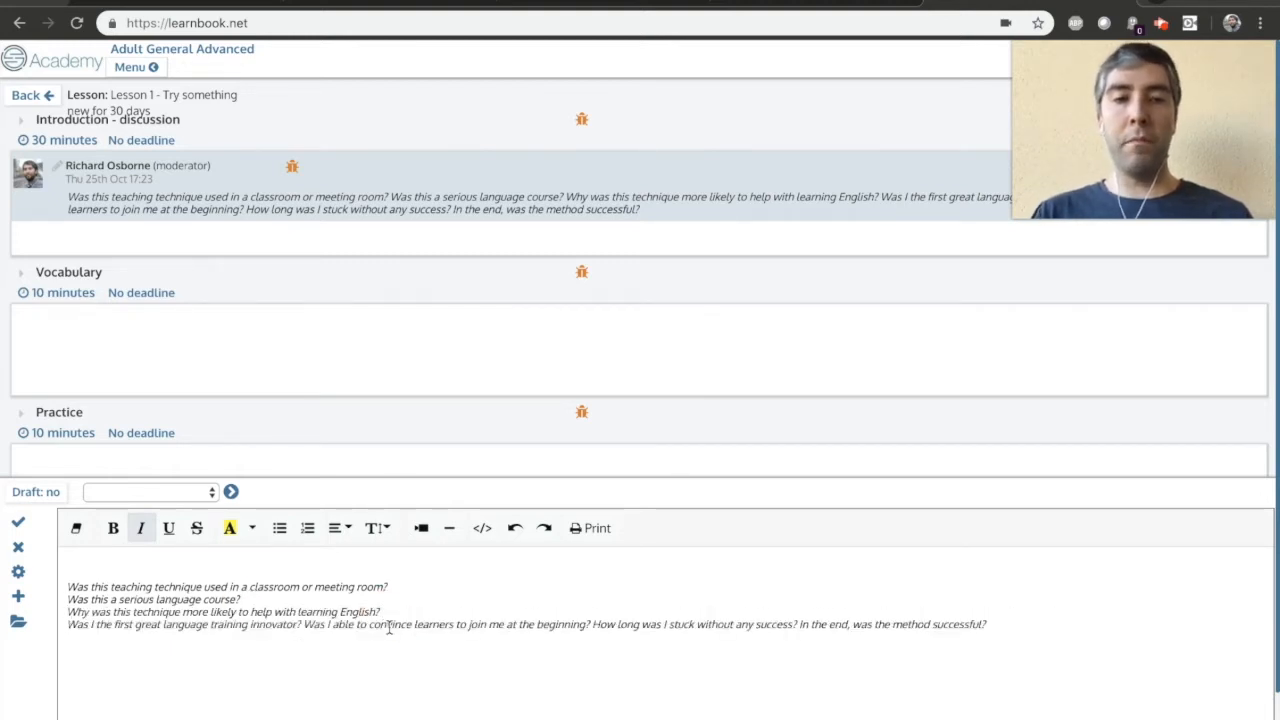
click(303, 624)
key(Return)
click(356, 637)
key(Return)
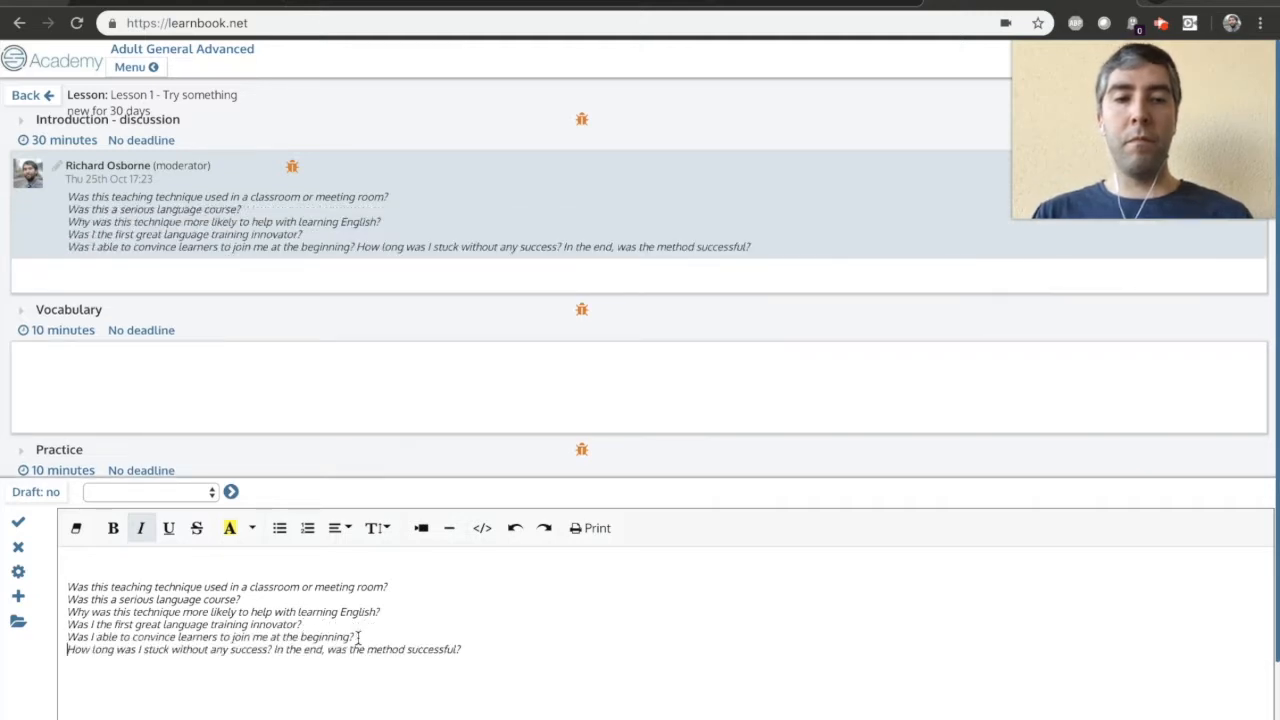
drag(478, 655, 63, 587)
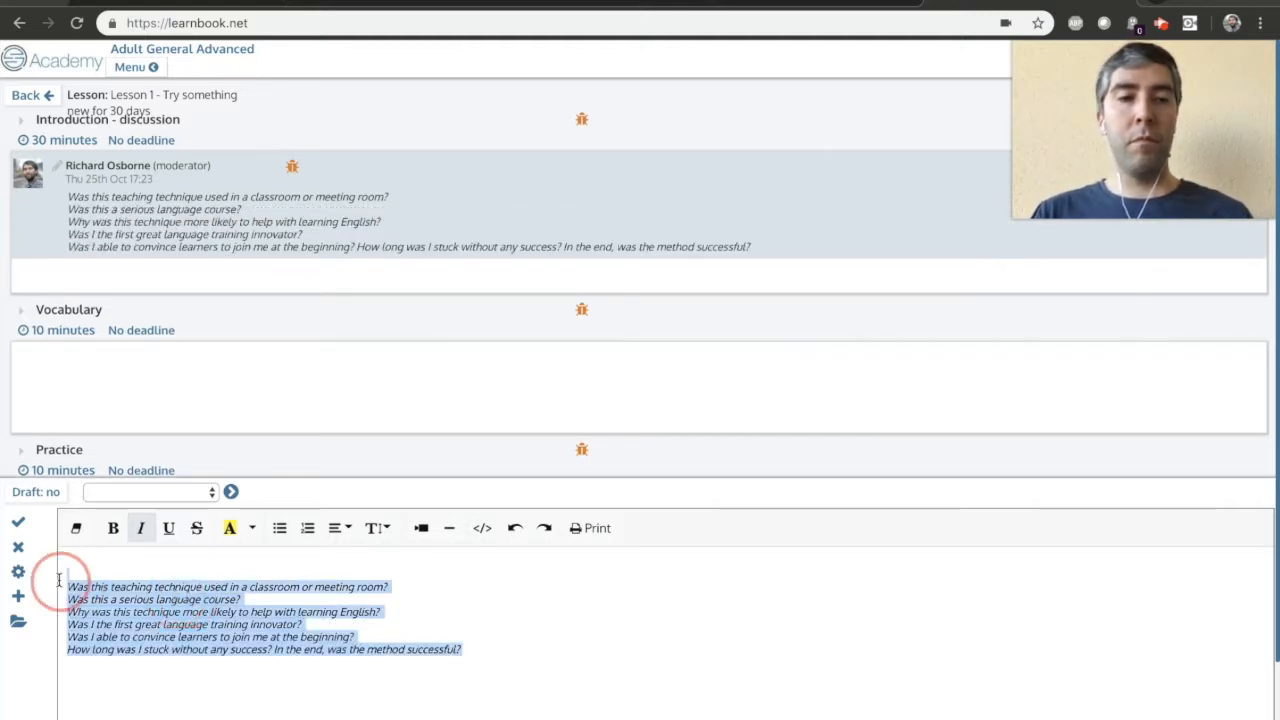
click(307, 528)
Record a short webcam video and insert it into the Introduction - discussion message.
click(133, 557)
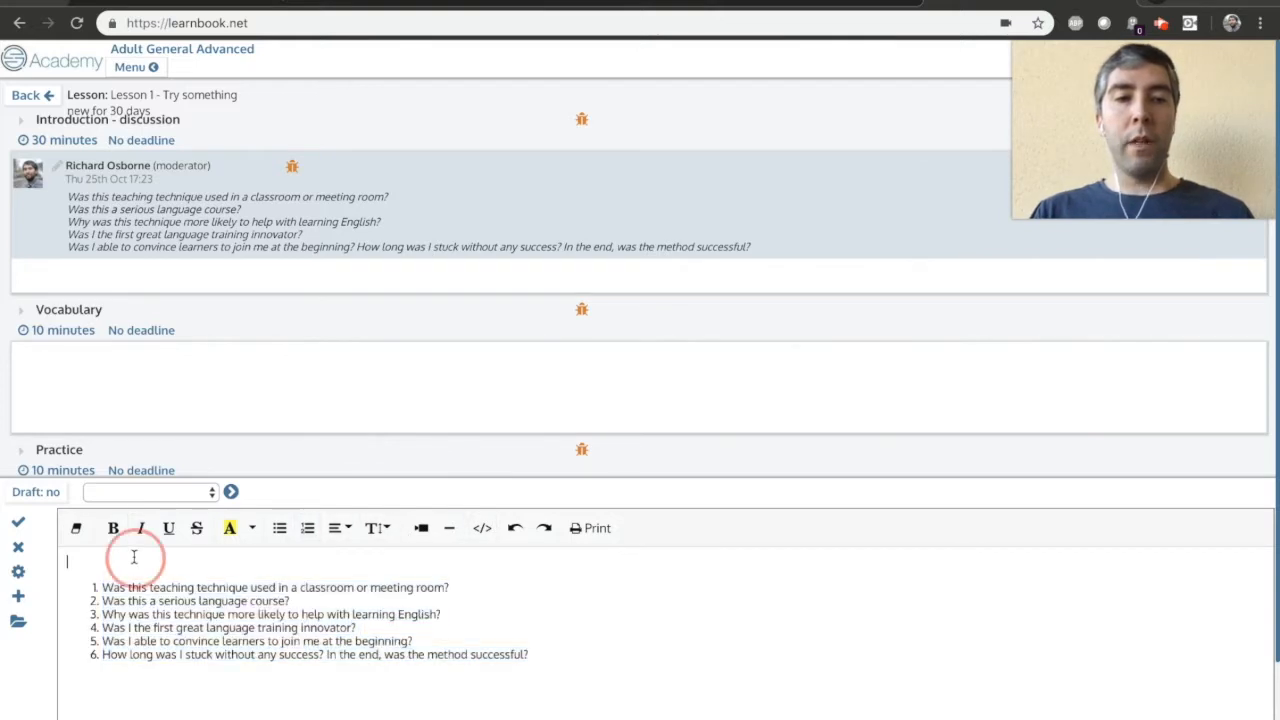
click(17, 597)
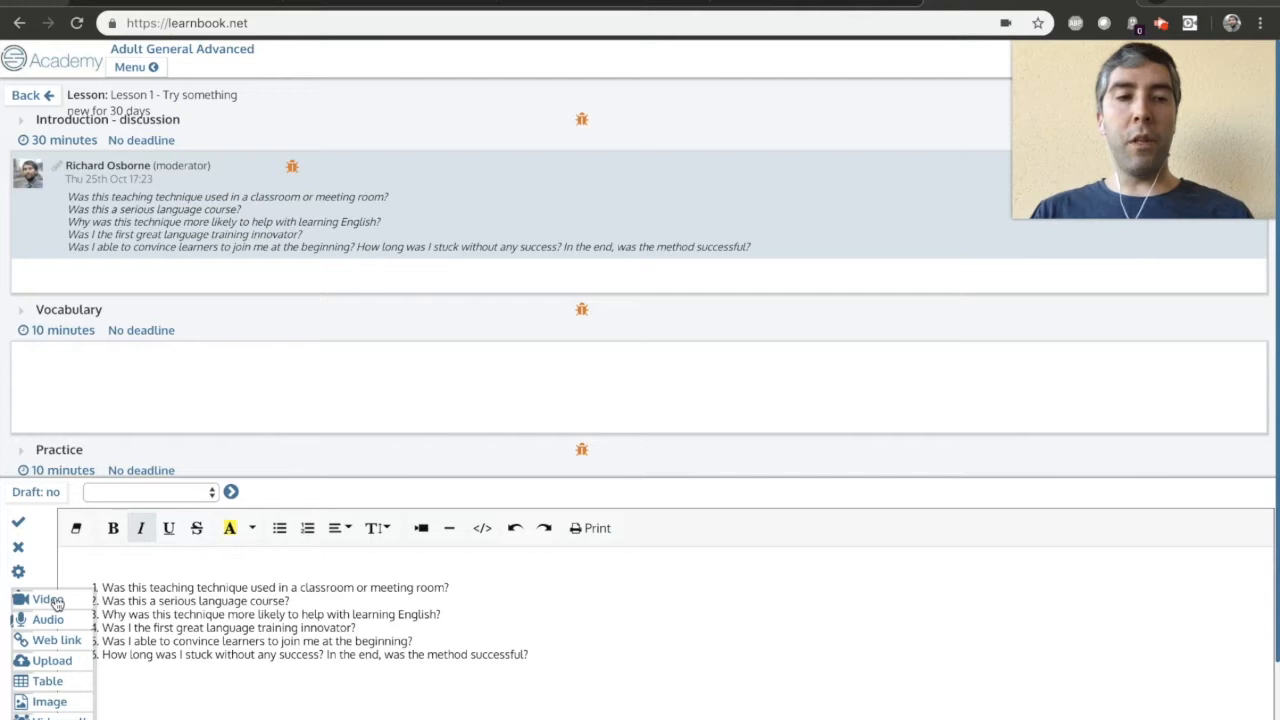
click(50, 599)
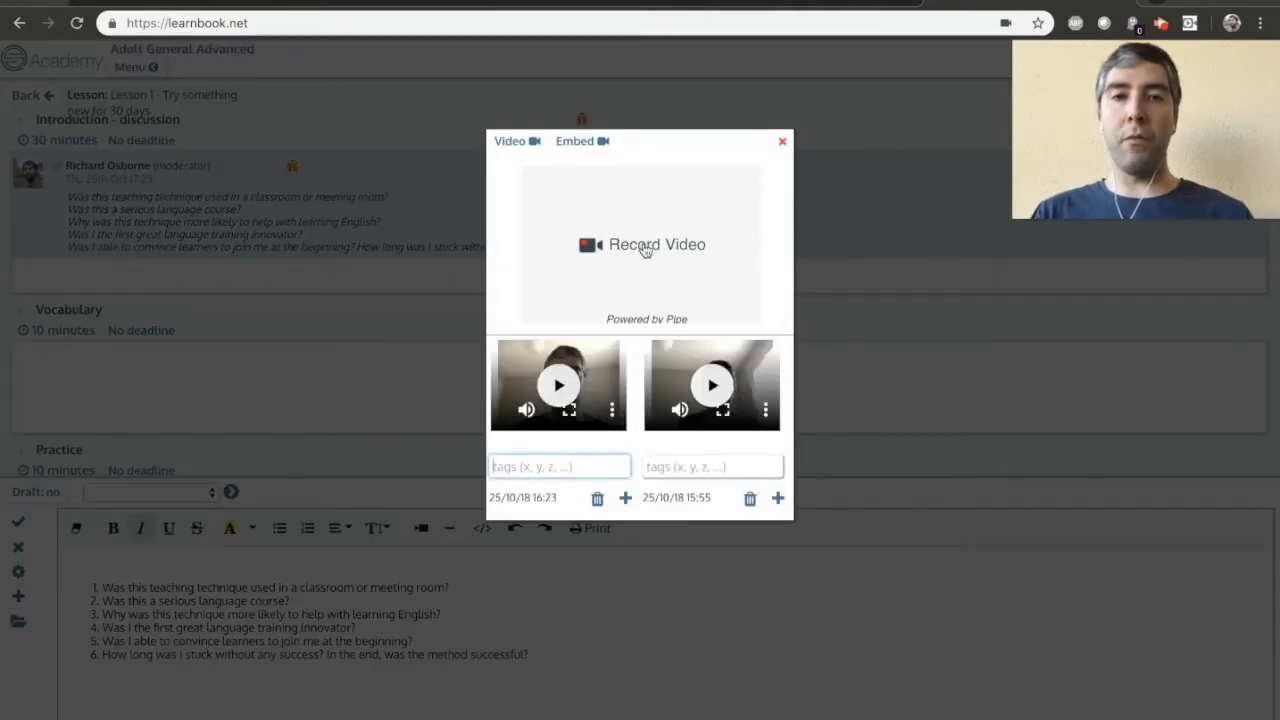
click(645, 249)
click(534, 312)
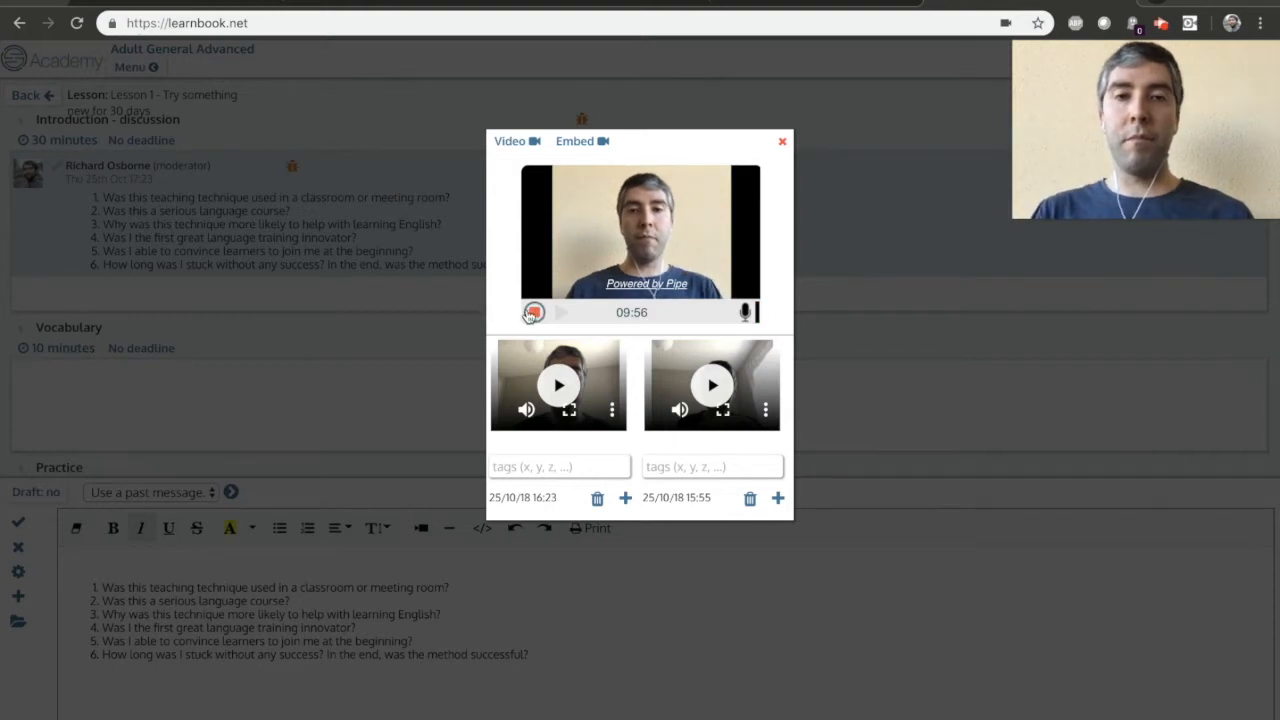
click(532, 313)
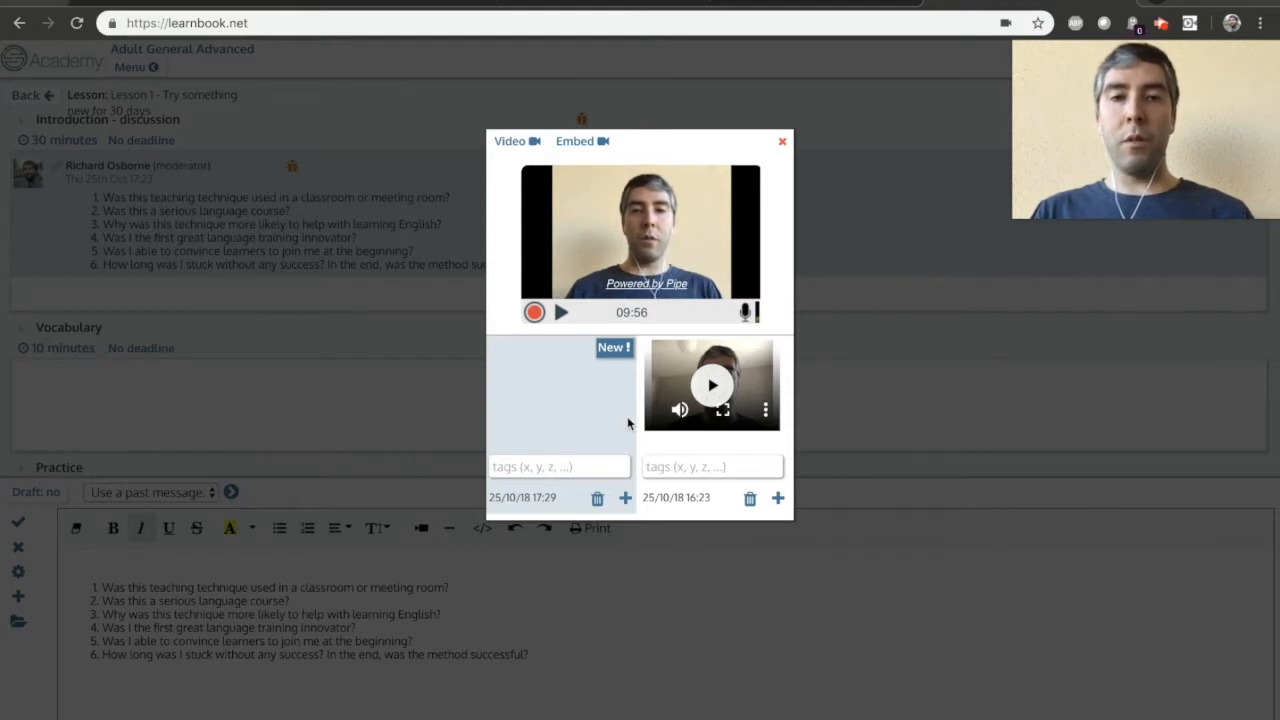
click(625, 497)
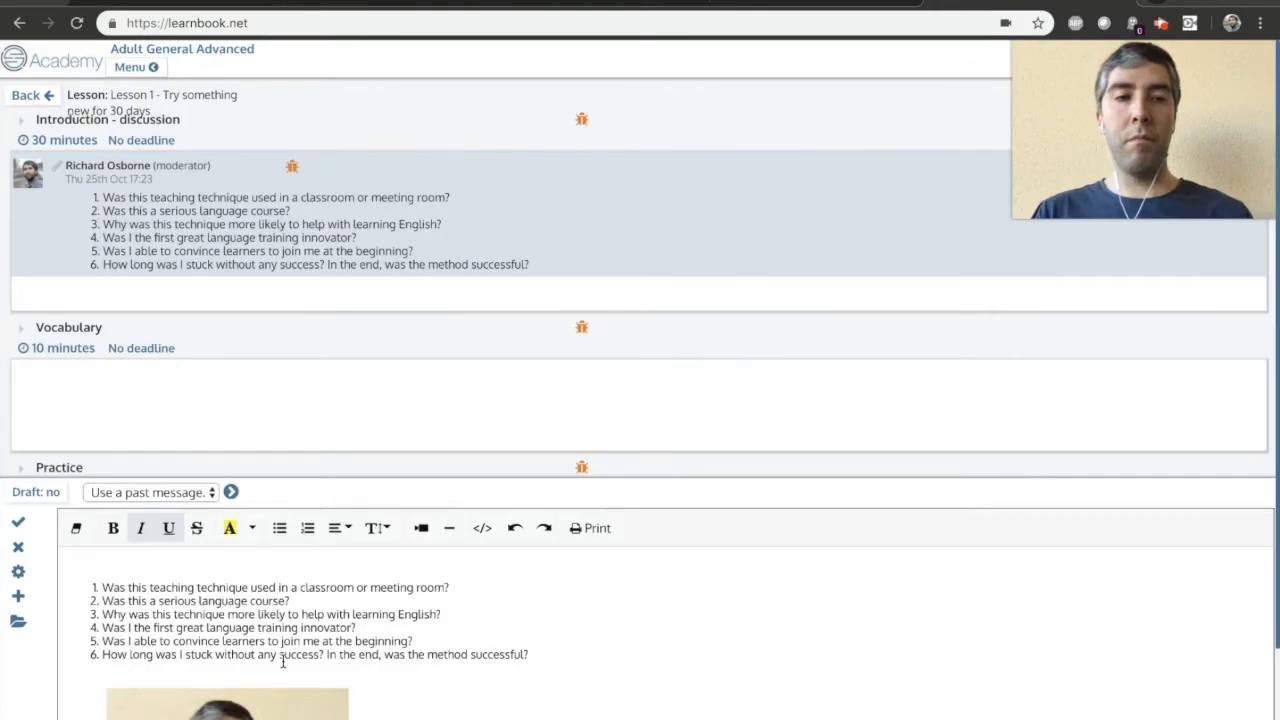
Move the questions below the recorded video, remove the leftover blank lines above it, and save the message.
scroll(282, 662, down, 1)
scroll(140, 611, up, 1)
drag(554, 654, 94, 590)
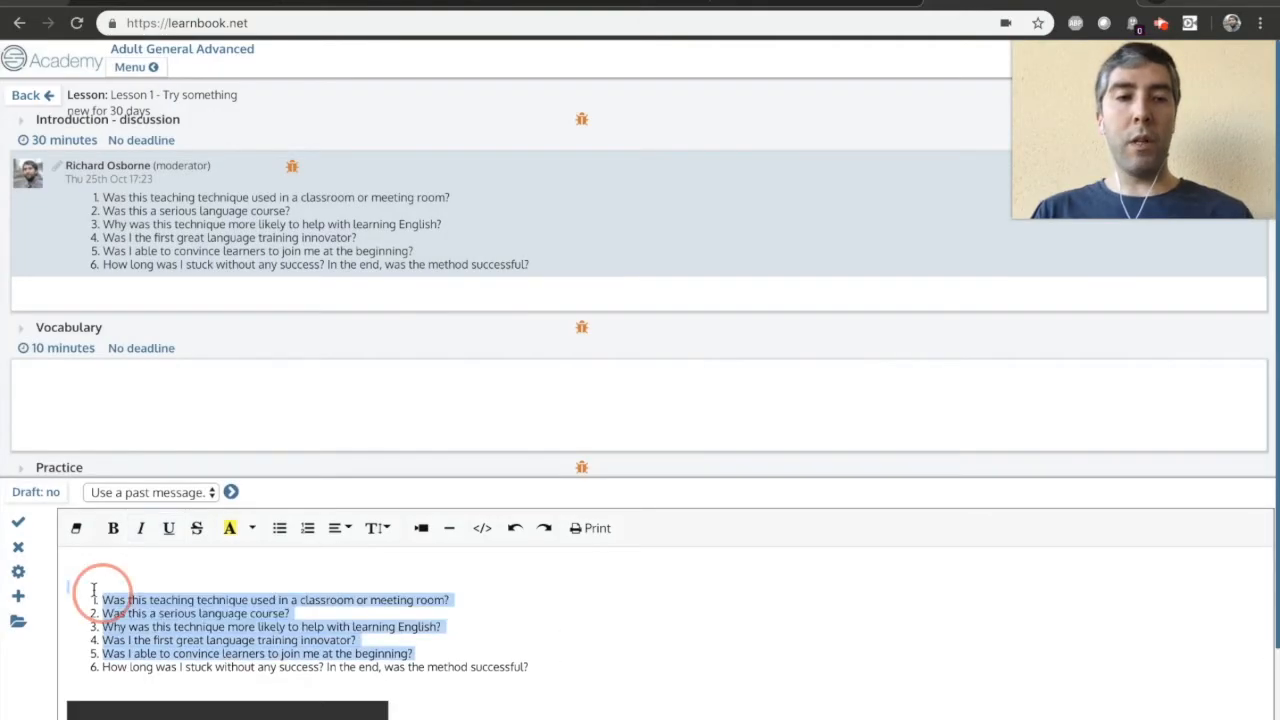
drag(566, 663, 106, 557)
key(BackSpace)
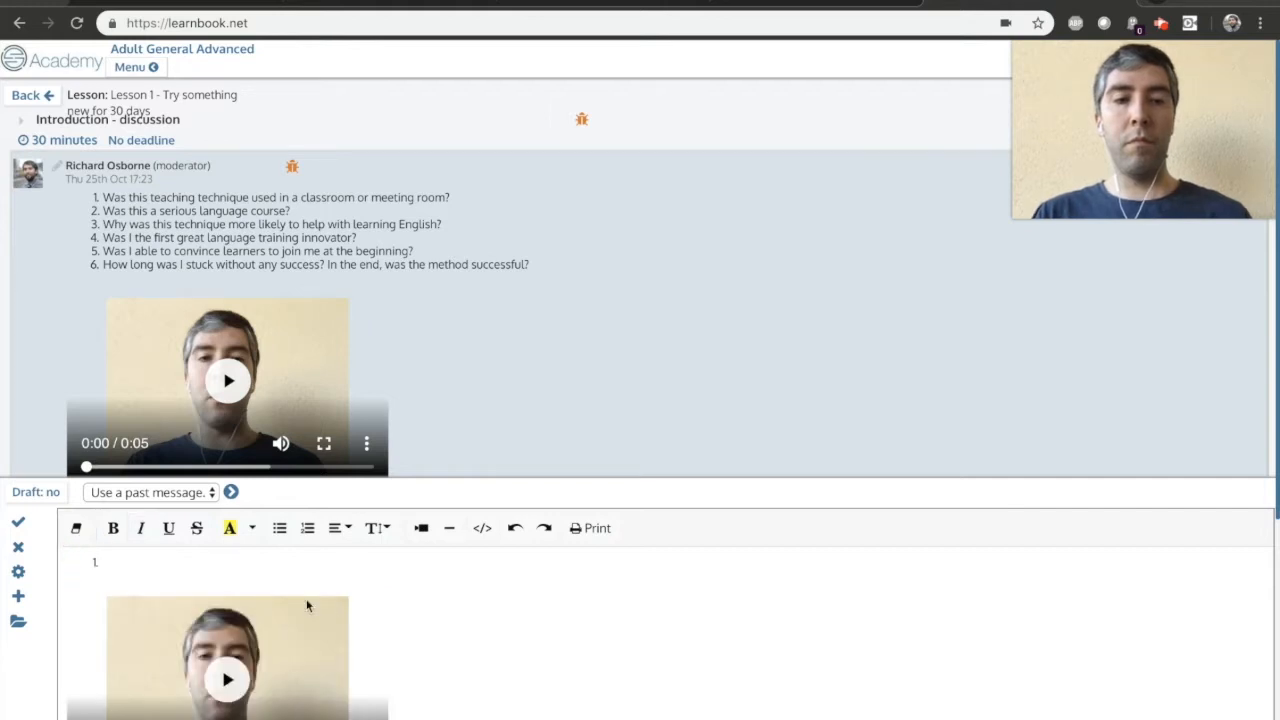
key(BackSpace)
key(BackSpace)
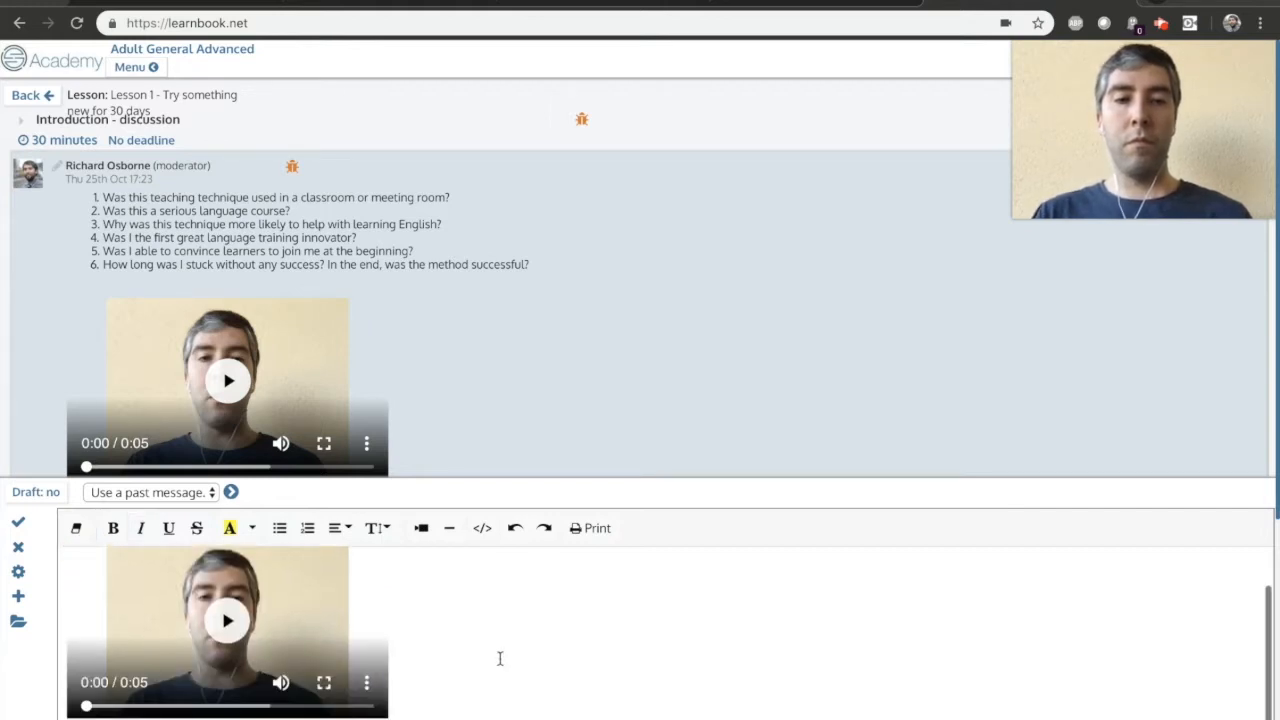
click(18, 521)
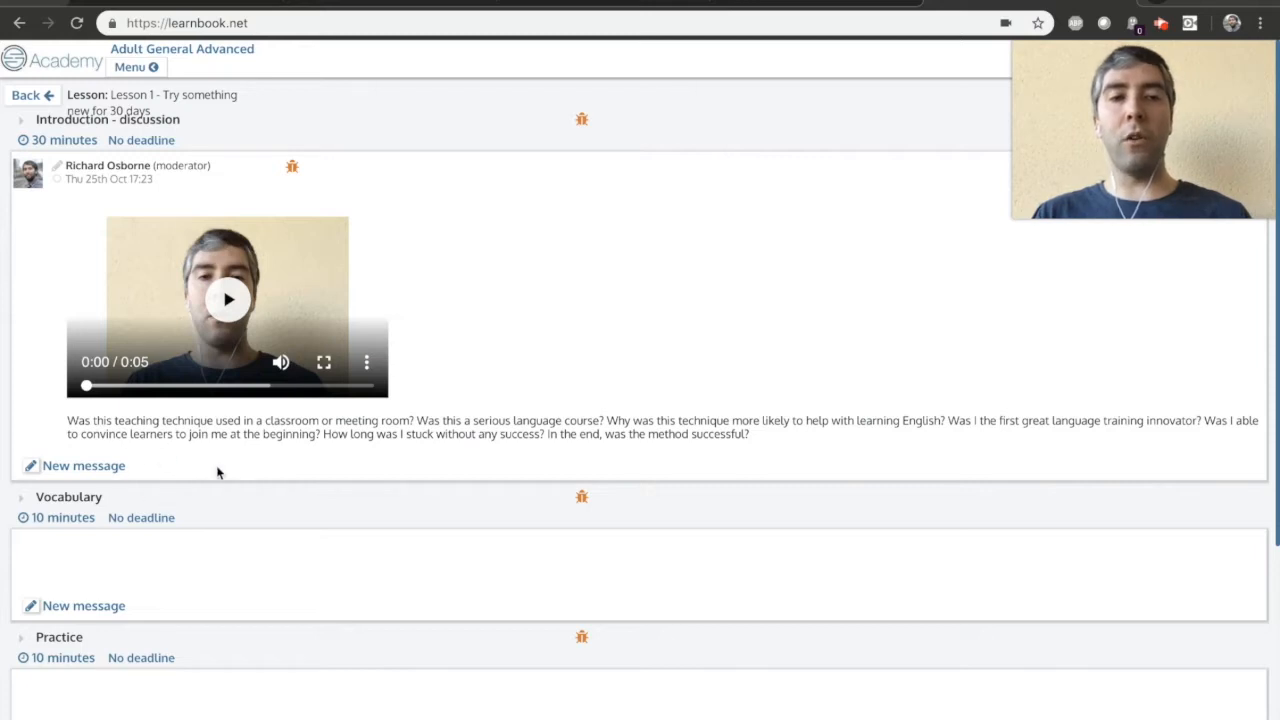
Open another message under the video post, review the posted content and the Vocabulary and Practice sections, and close the empty message.
click(84, 466)
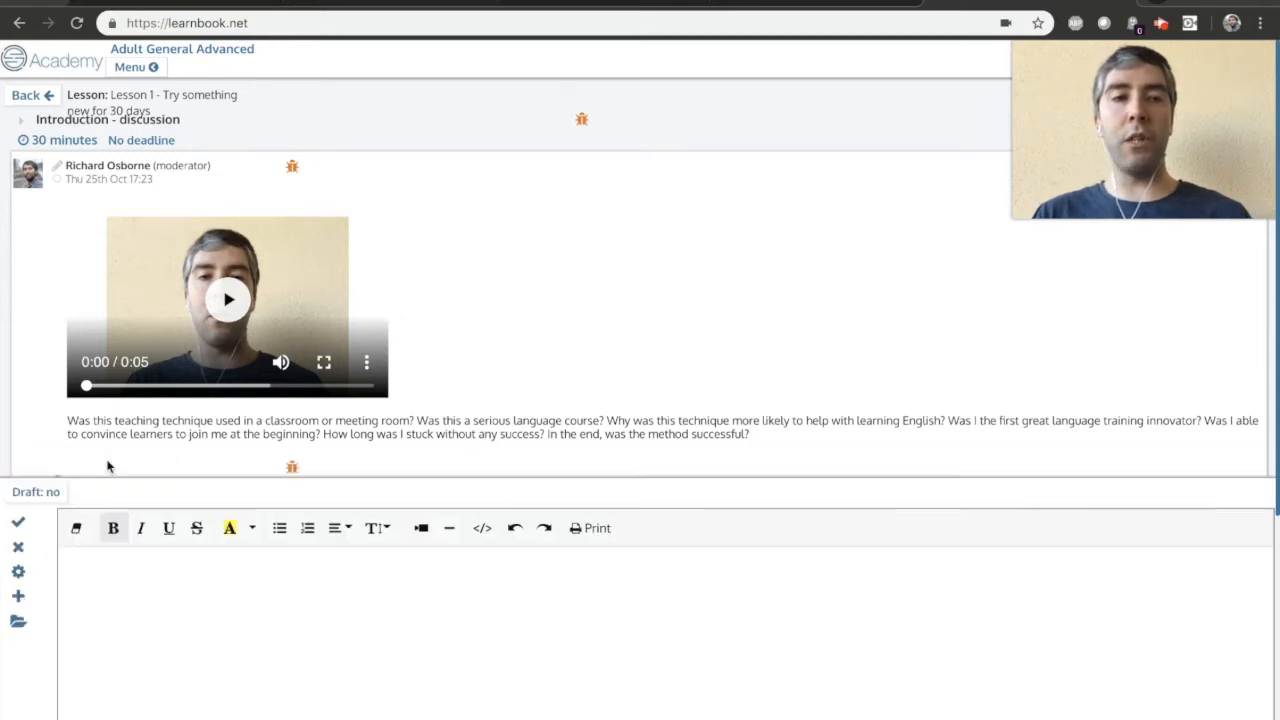
scroll(252, 462, down, 1)
scroll(221, 319, down, 1)
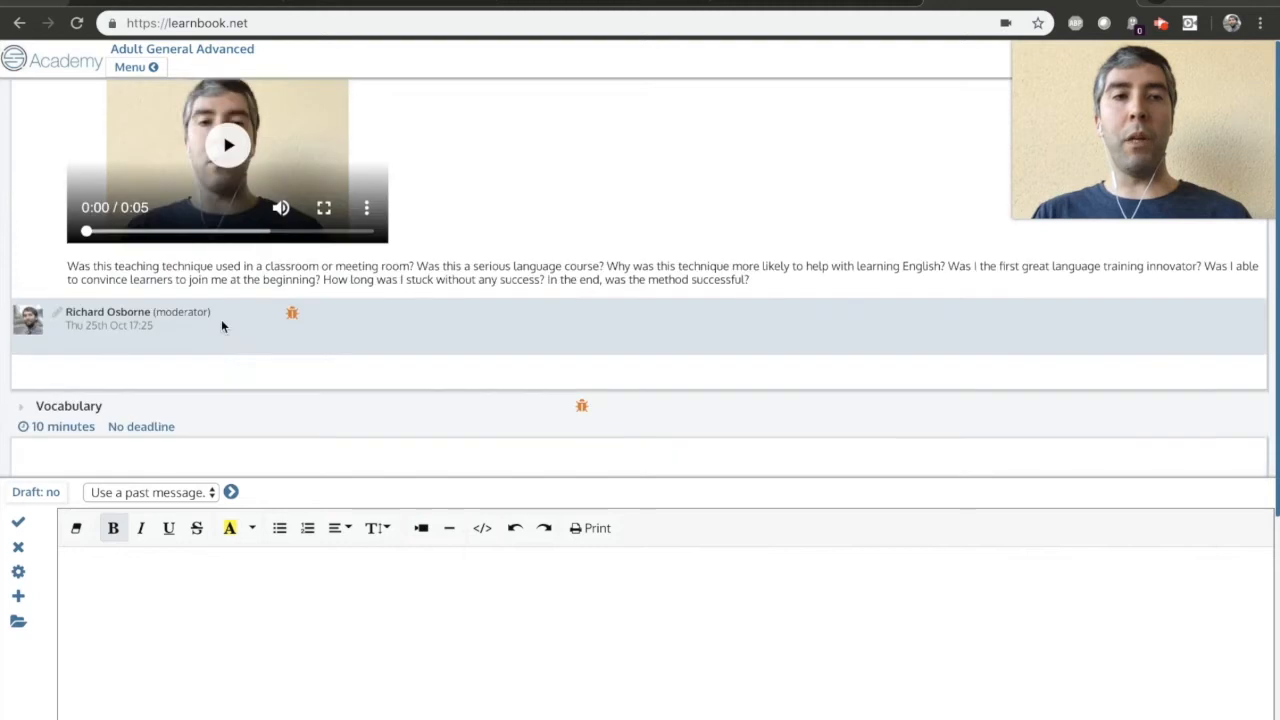
scroll(205, 300, up, 1)
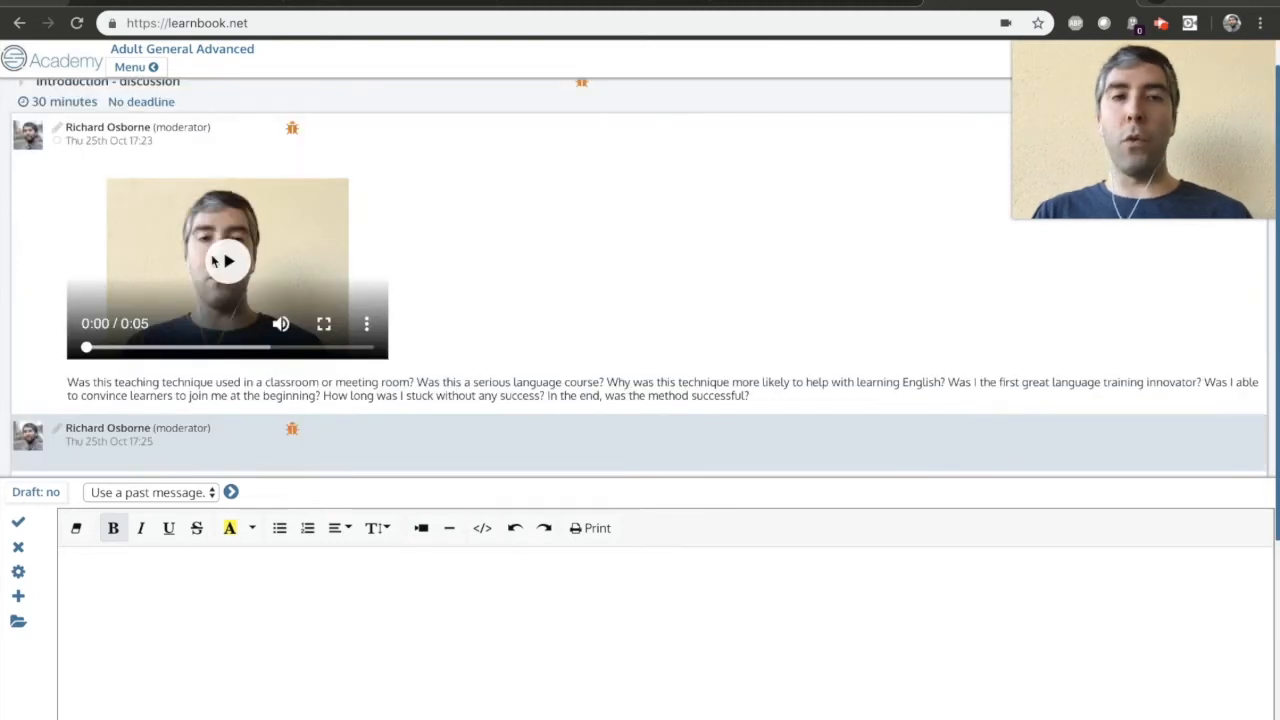
scroll(423, 271, down, 1)
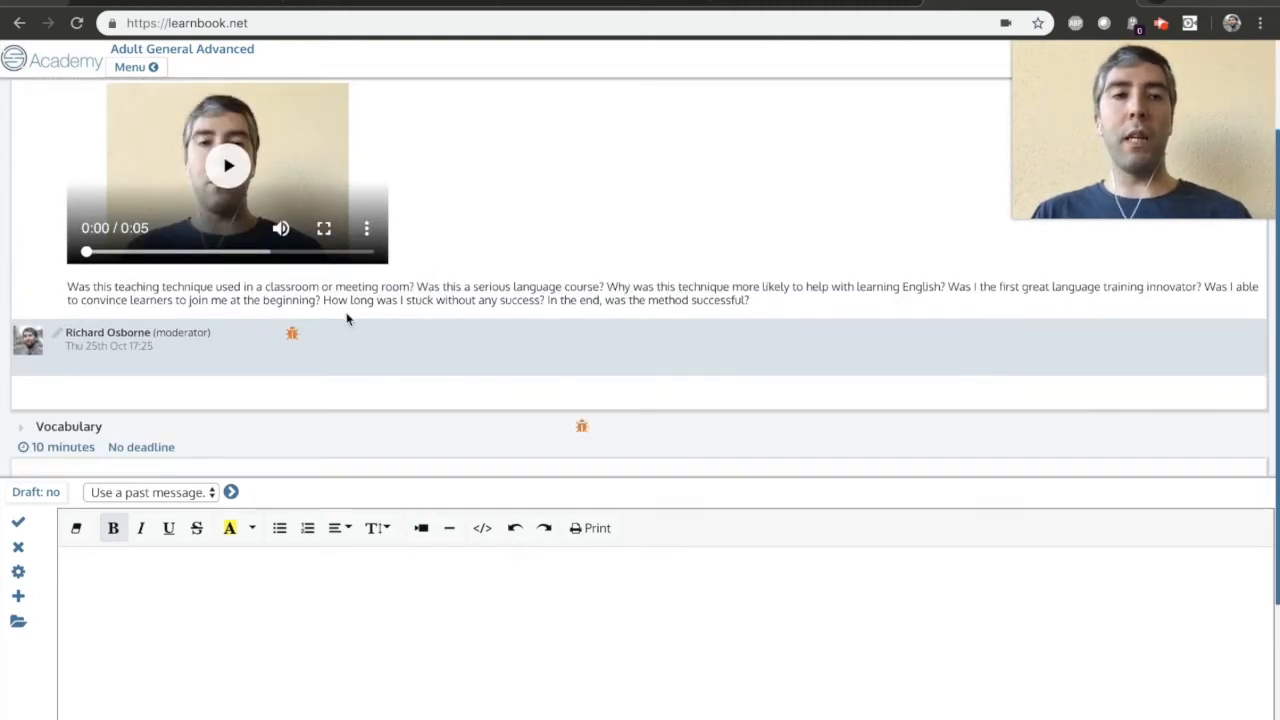
scroll(350, 318, up, 1)
scroll(161, 263, down, 1)
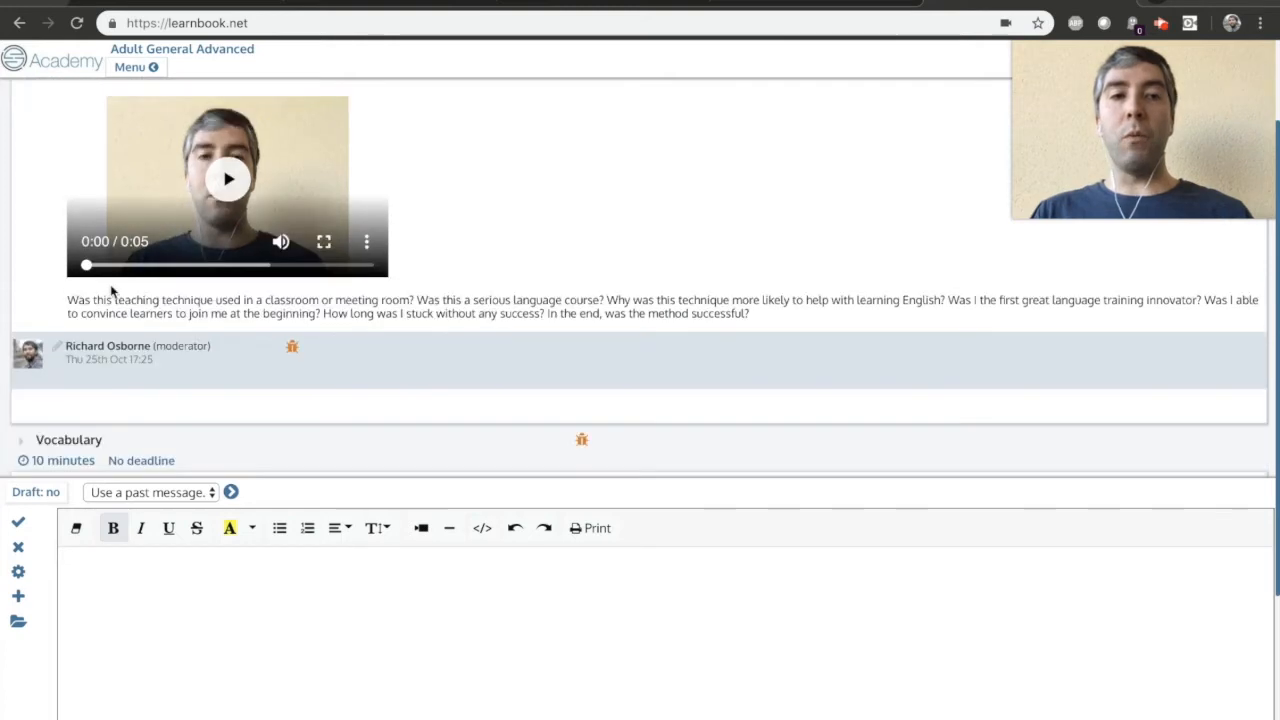
scroll(178, 323, up, 1)
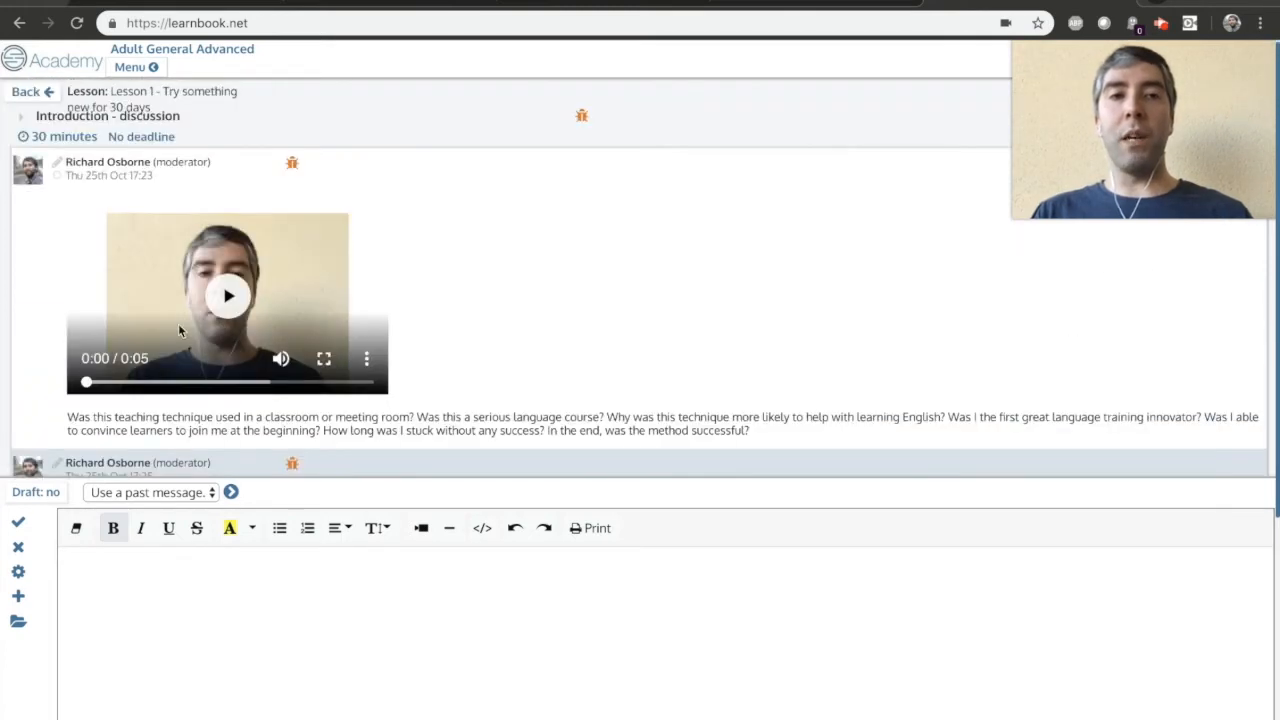
scroll(178, 323, down, 2)
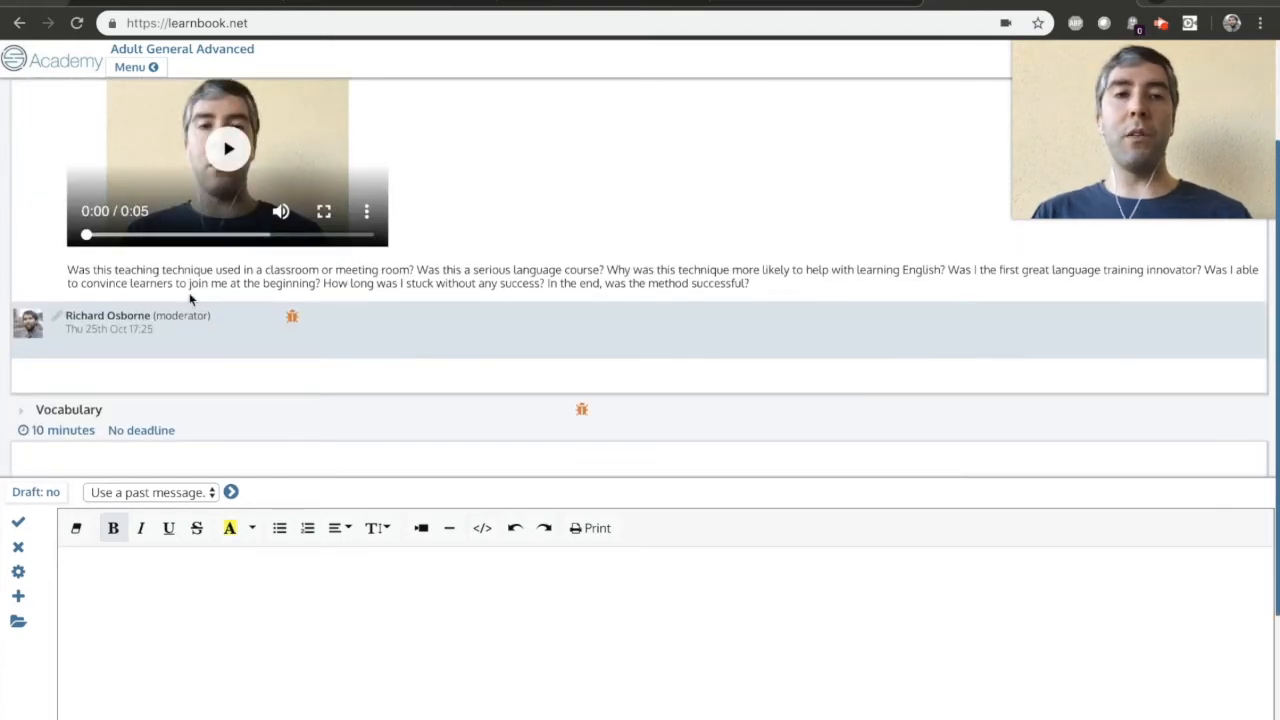
scroll(289, 266, down, 1)
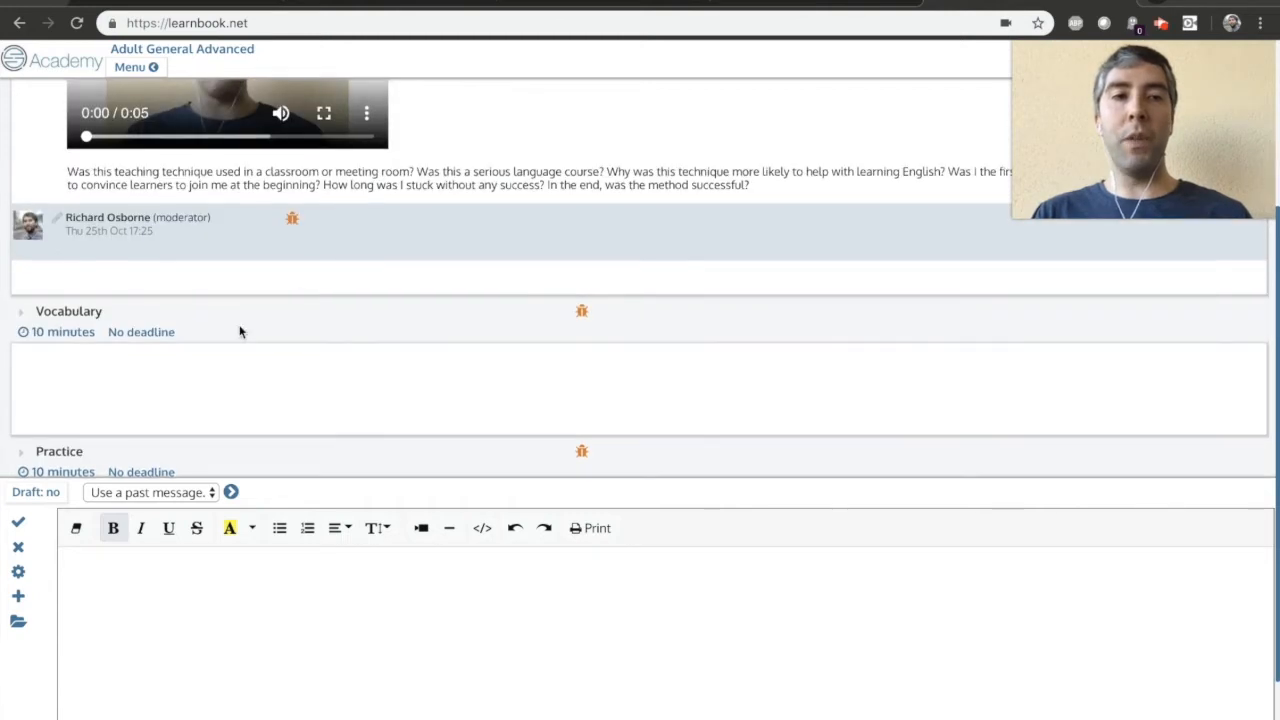
scroll(240, 329, down, 1)
scroll(191, 337, down, 1)
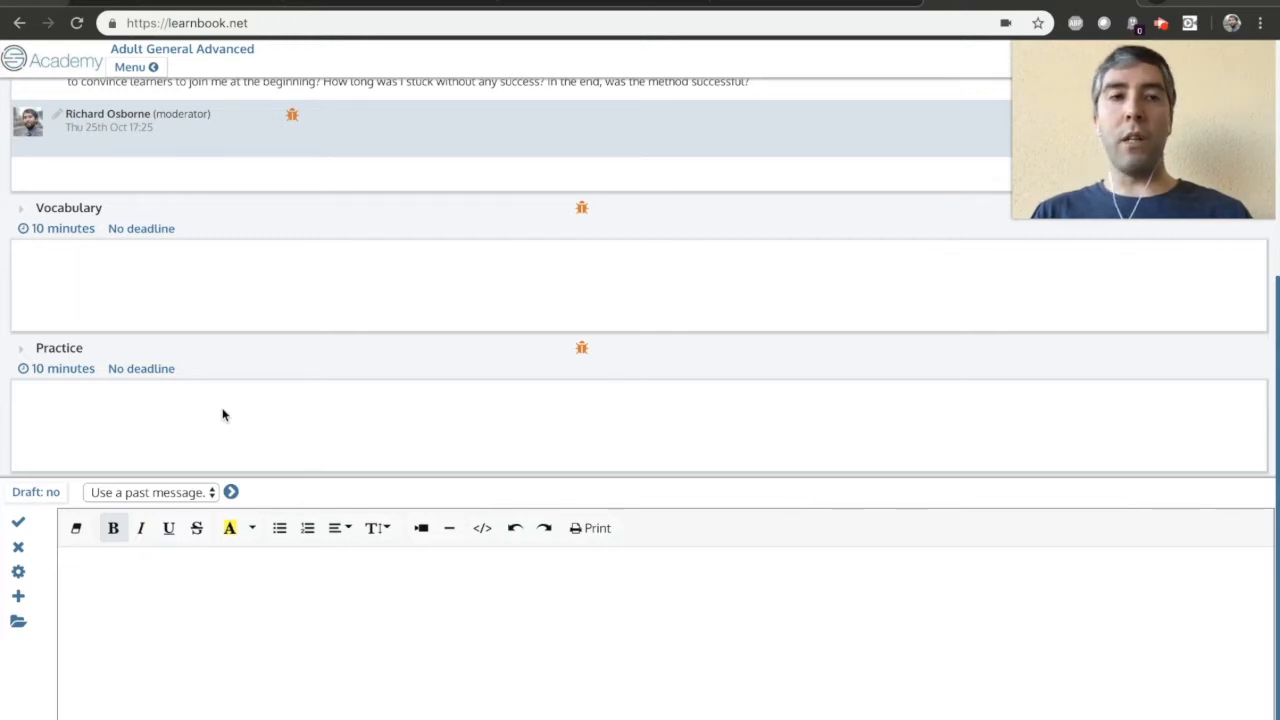
scroll(305, 396, up, 3)
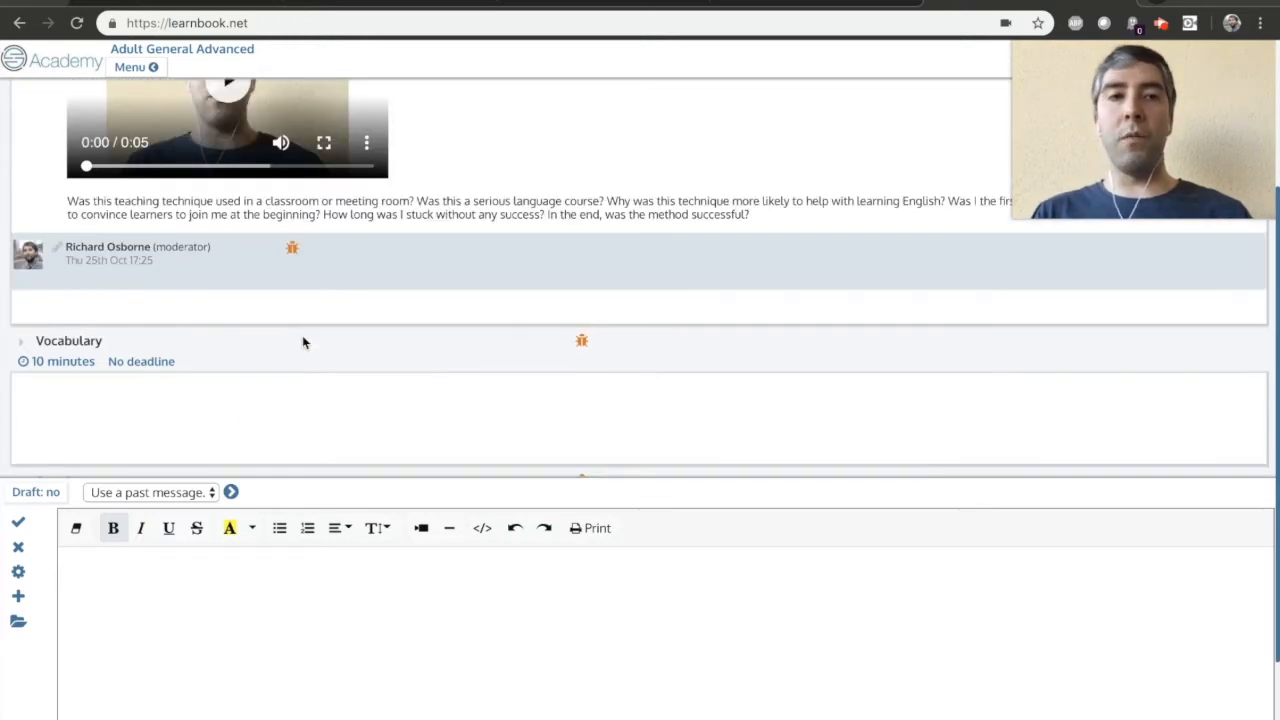
scroll(303, 342, up, 3)
scroll(338, 366, down, 5)
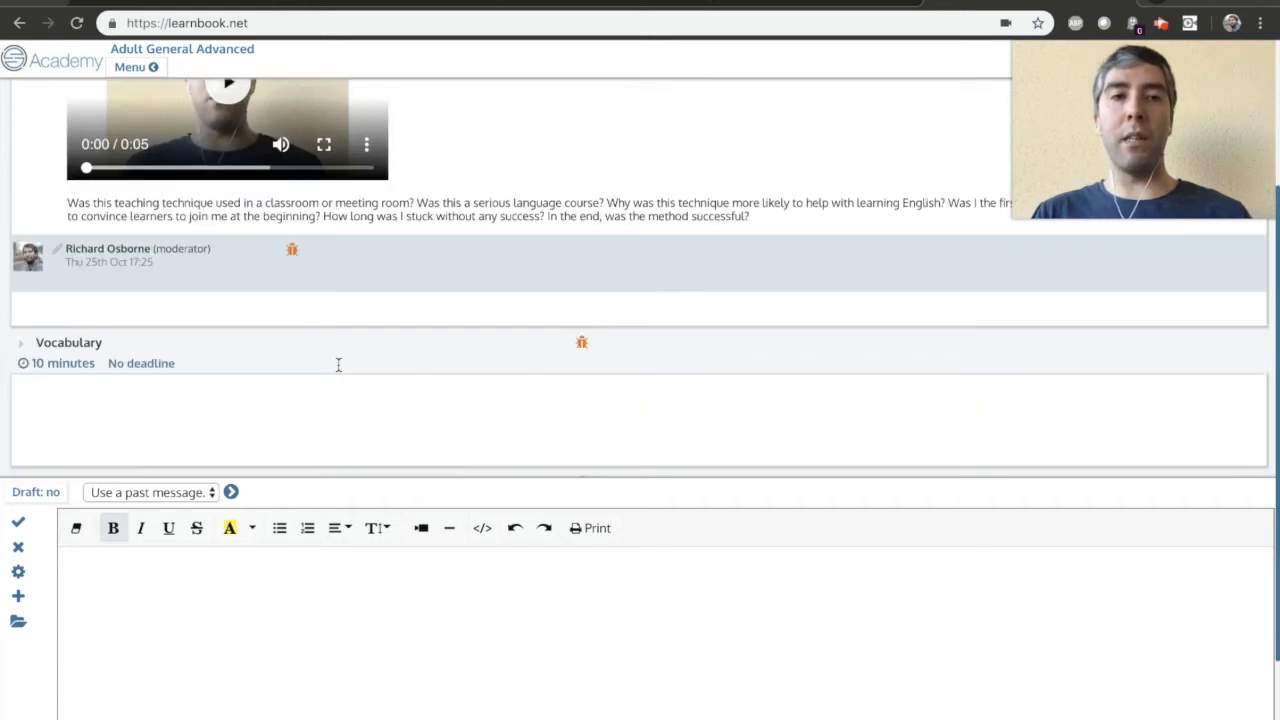
scroll(245, 347, up, 6)
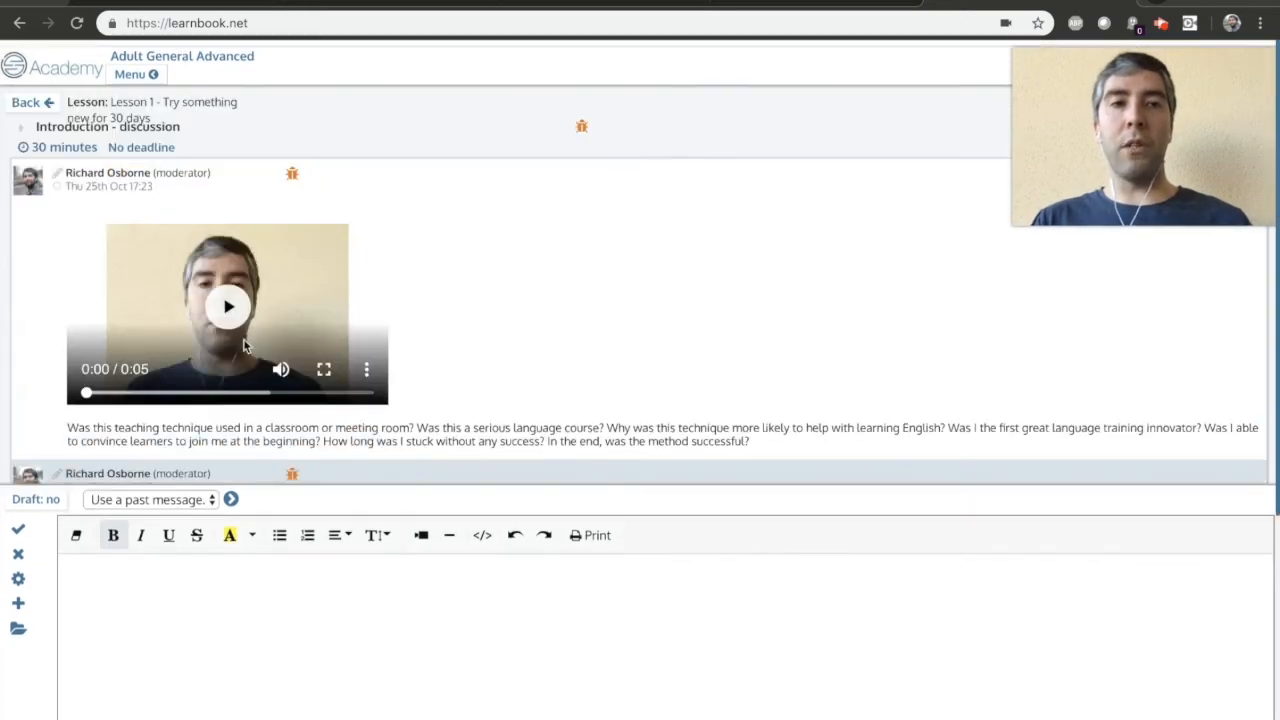
click(18, 547)
scroll(183, 415, down, 5)
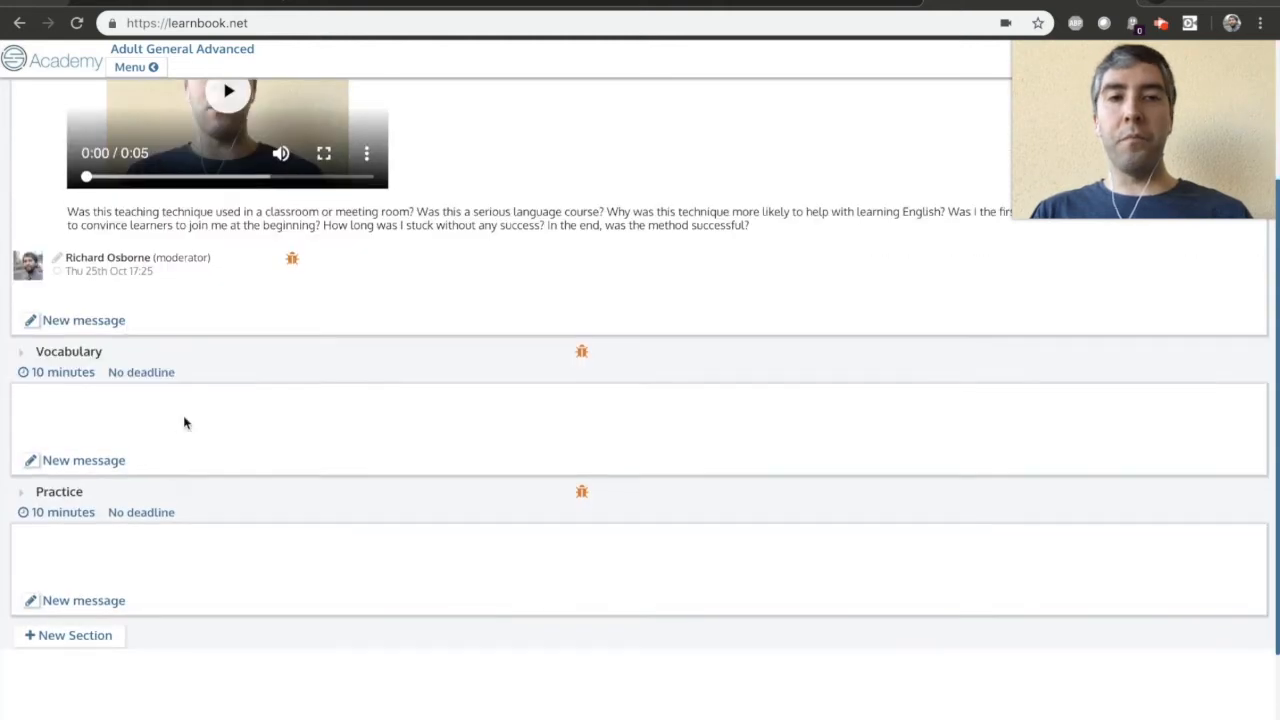
Leave the lesson, start a new lesson template from the Adult General Advanced group's overview, and return to the main page with the groups list.
scroll(229, 602, down, 2)
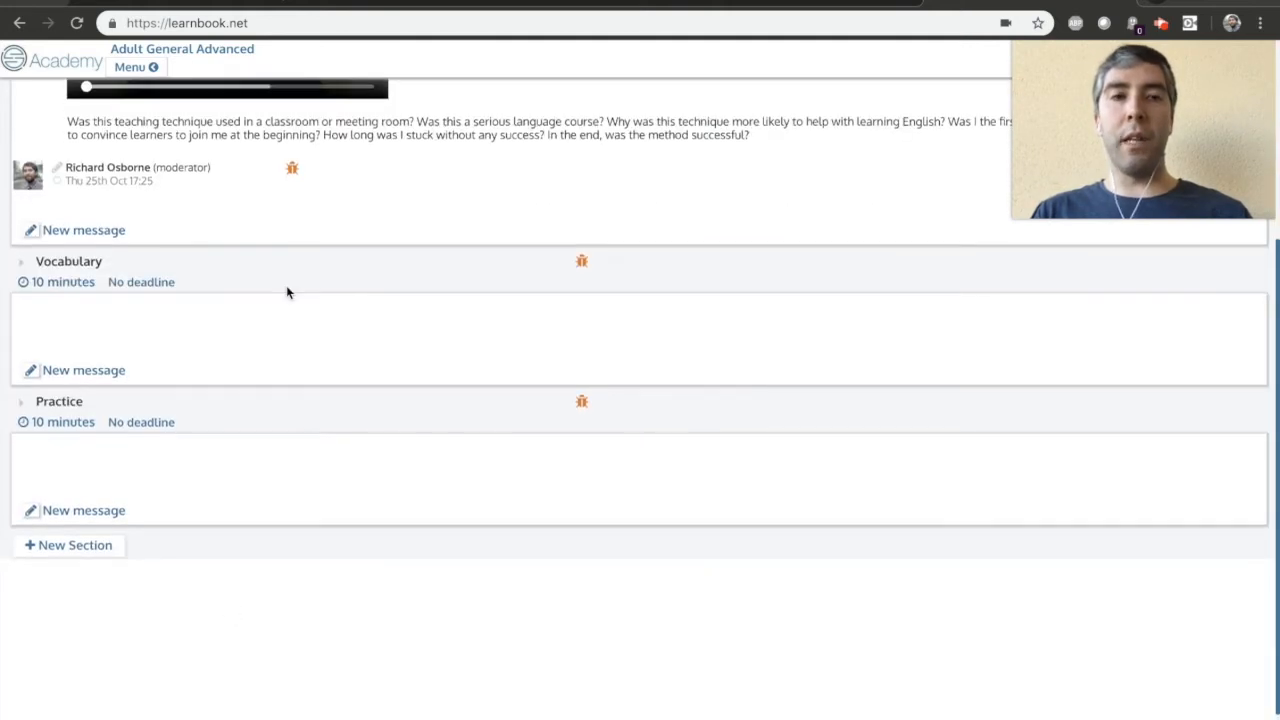
scroll(257, 406, up, 6)
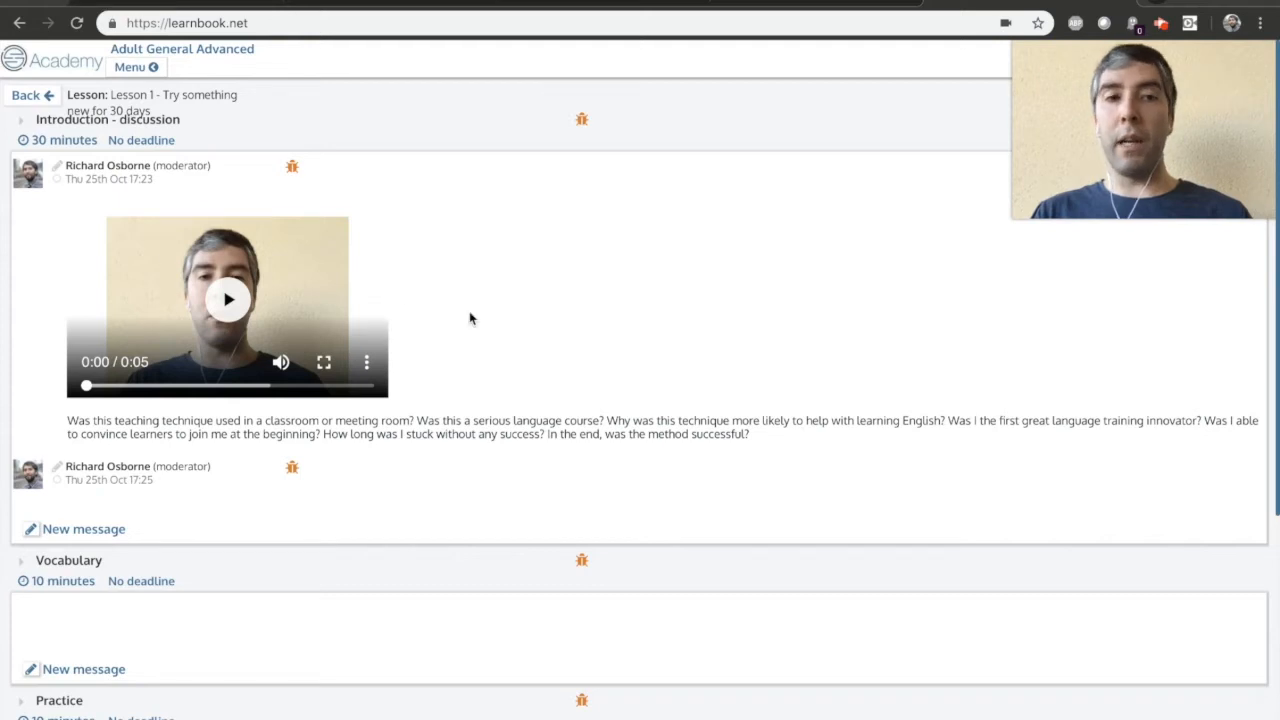
click(130, 70)
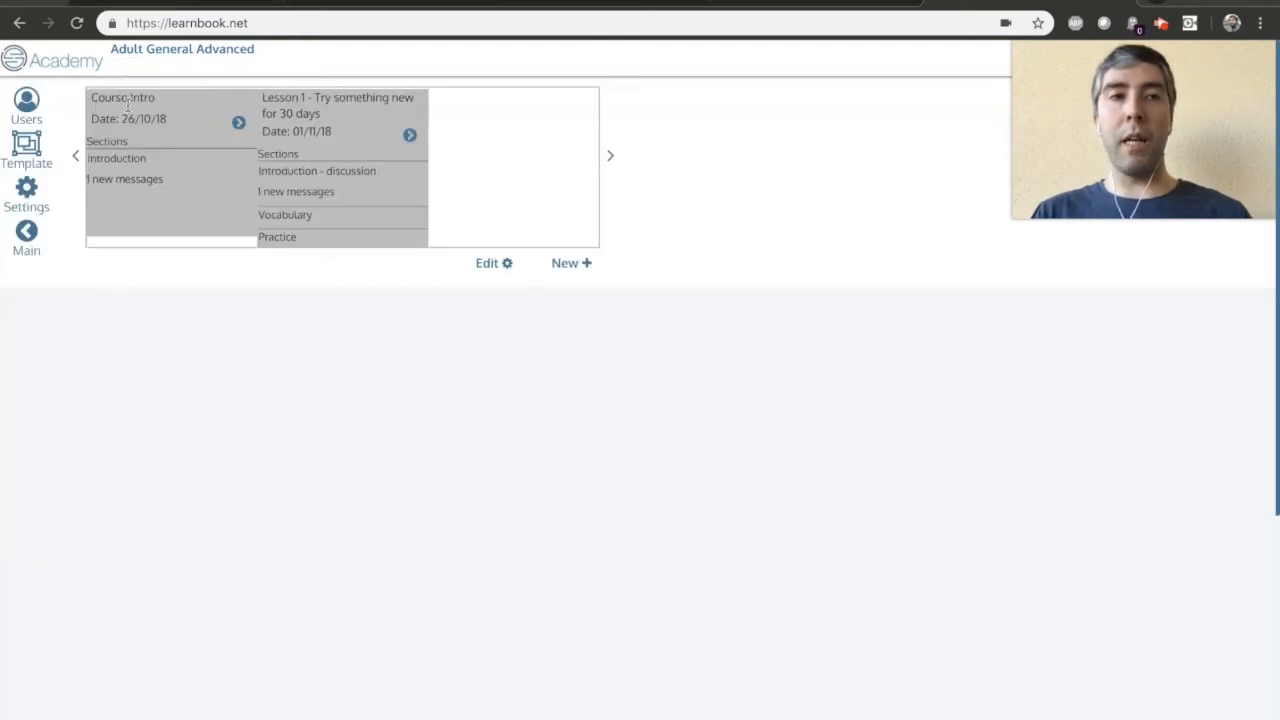
click(28, 155)
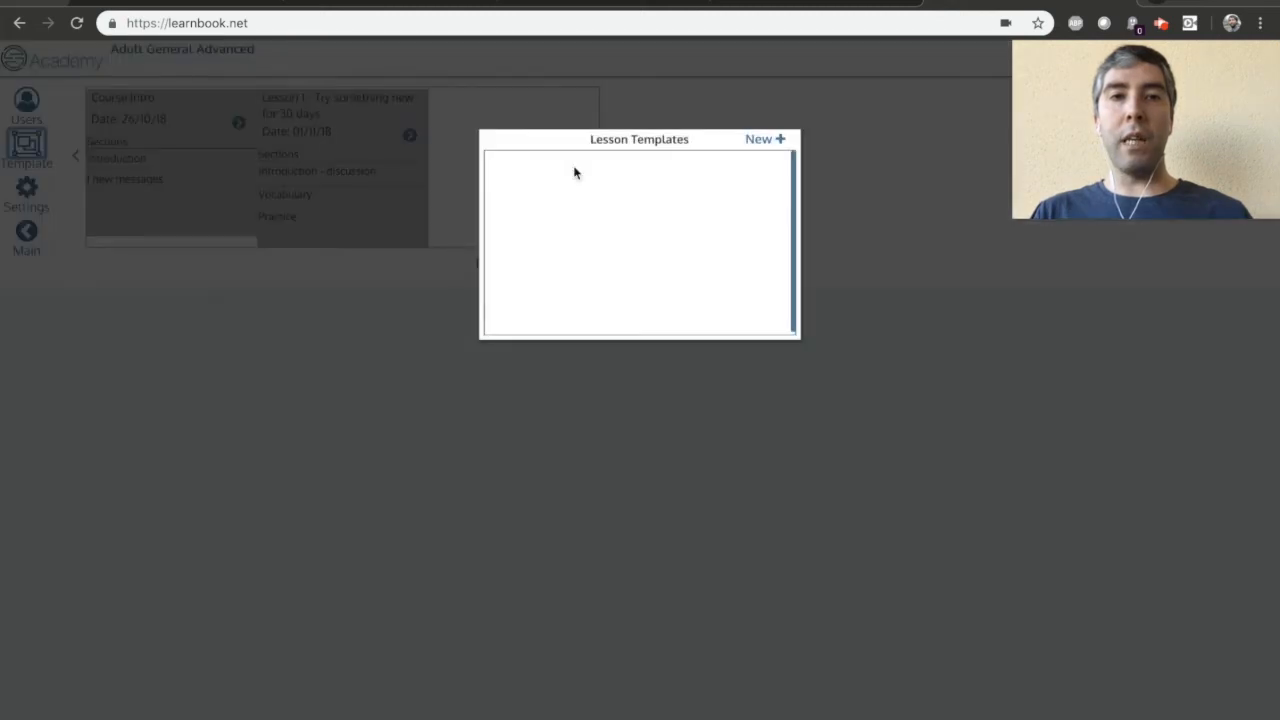
click(774, 139)
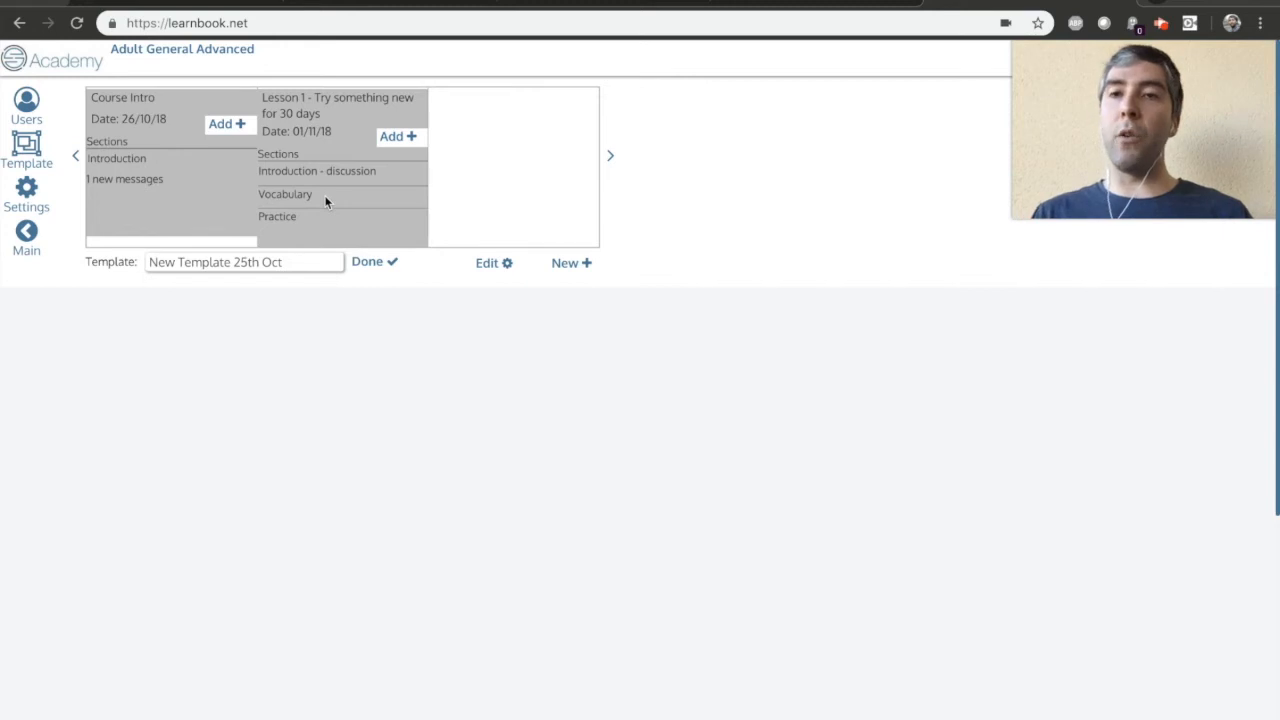
click(27, 236)
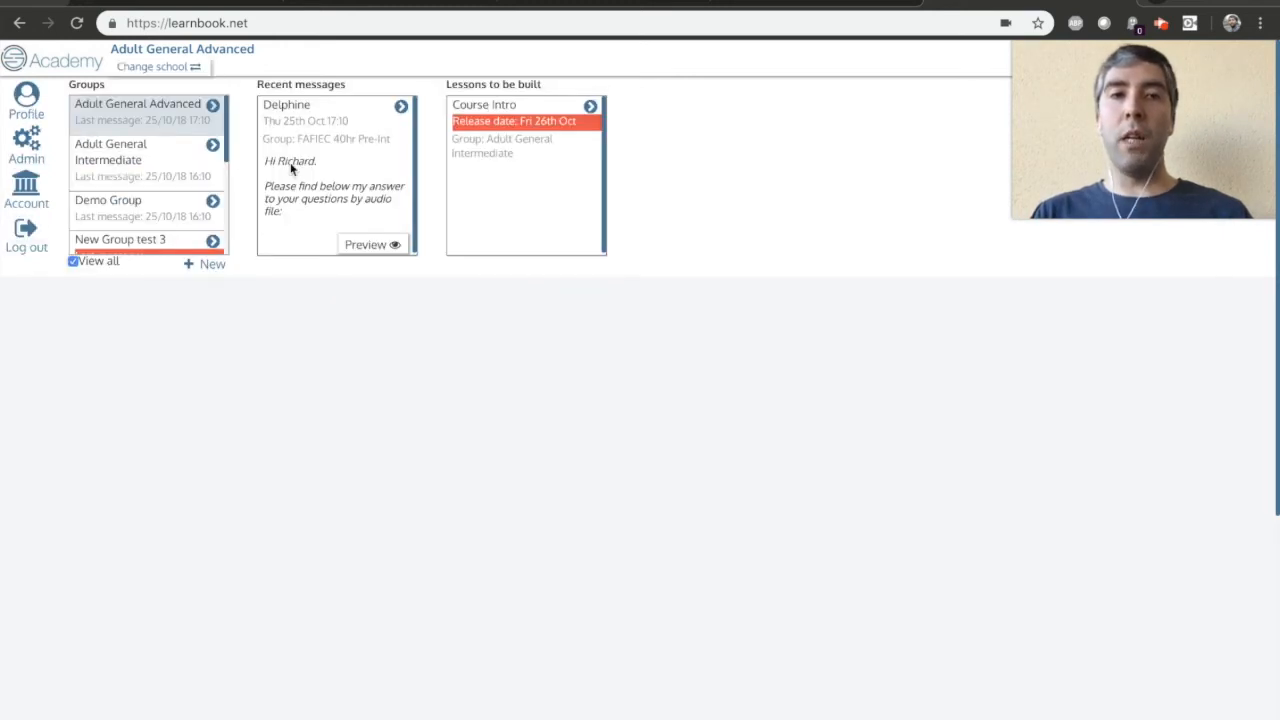